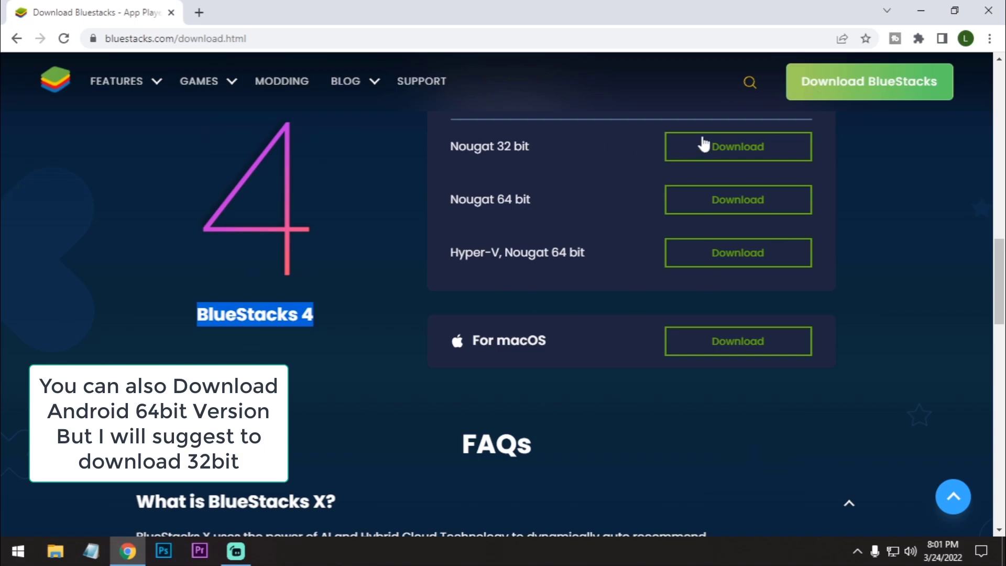
Step: Download the BlueStacks 4 Nougat 32 bit installer to the Programs download folder
{"action": "left_click_drag", "start_coordinate": [537, 152], "coordinate": [445, 155]}
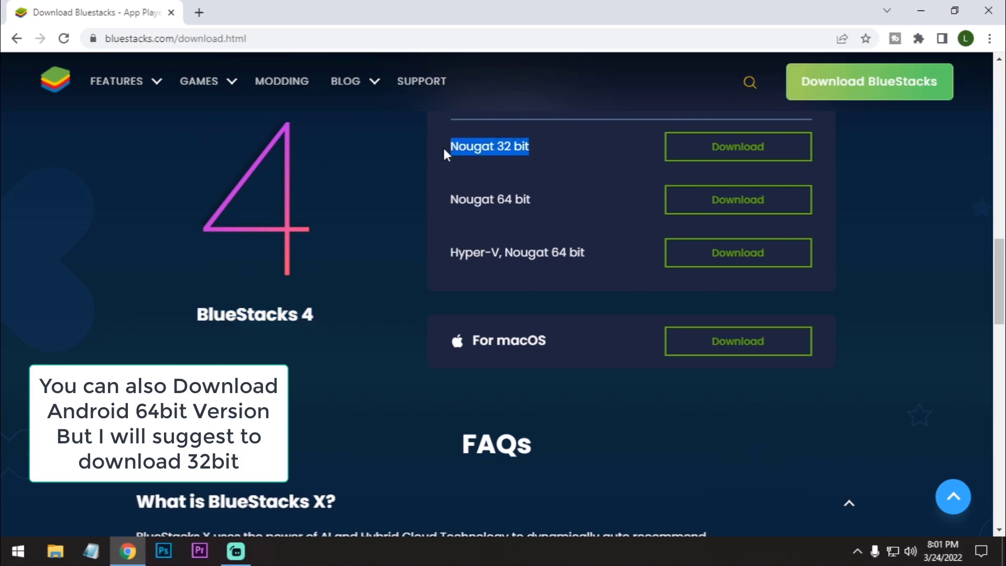
{"action": "left_click", "coordinate": [751, 153]}
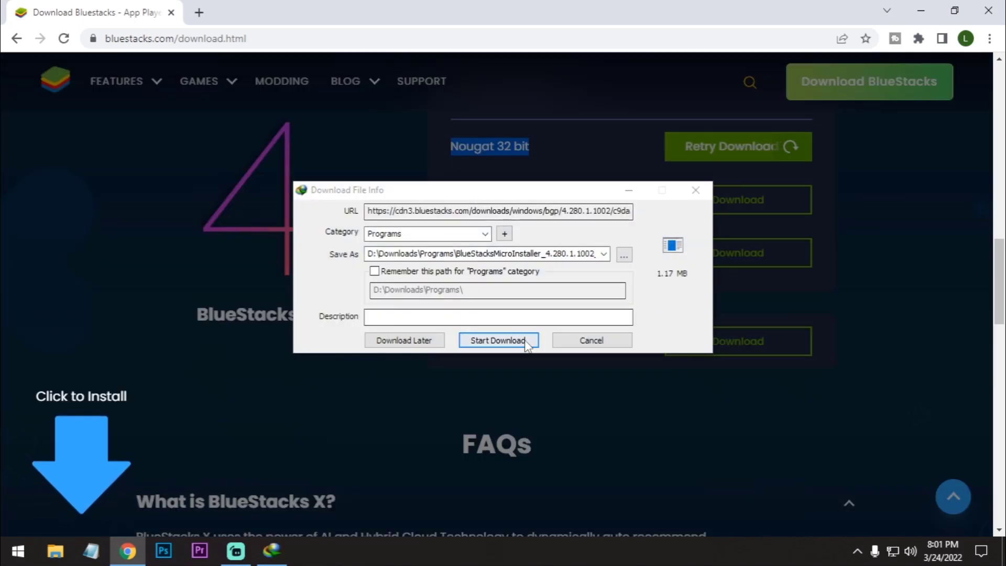
{"action": "left_click", "coordinate": [521, 341]}
Step: Run the downloaded installer and install BlueStacks 4 with the data path C:\ProgramData\BlueStacks
{"action": "left_click", "coordinate": [388, 318]}
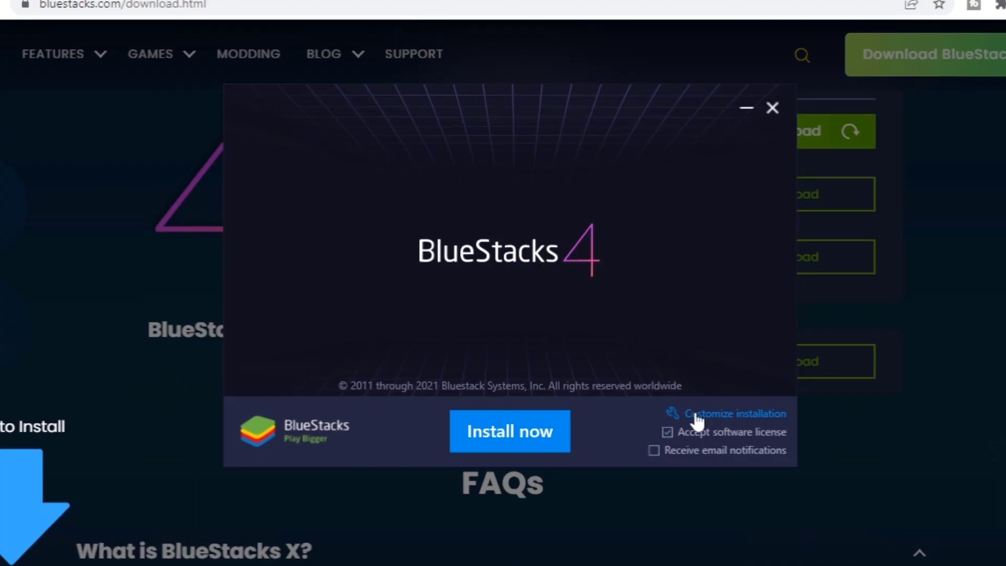
{"action": "left_click", "coordinate": [697, 420]}
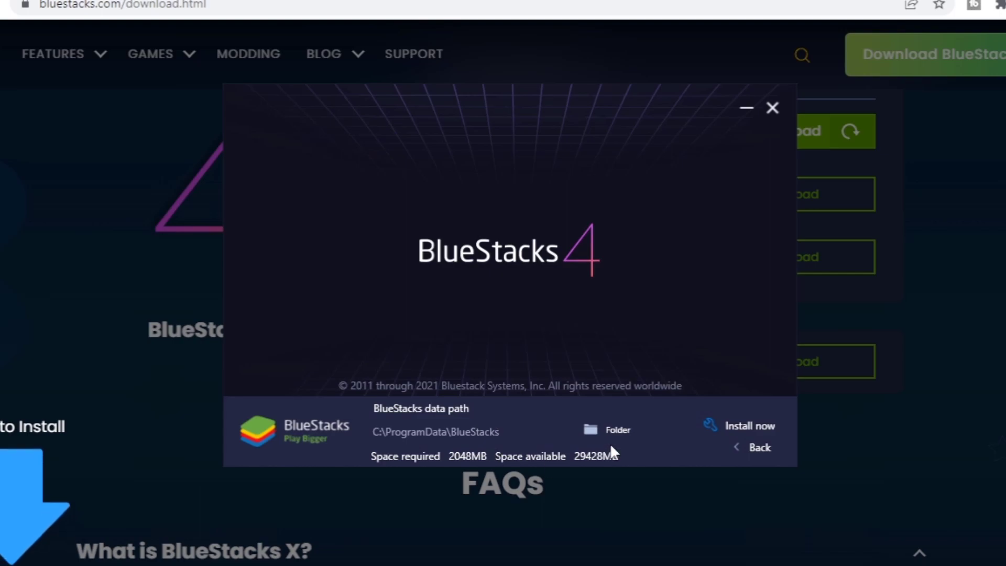
{"action": "left_click", "coordinate": [742, 425]}
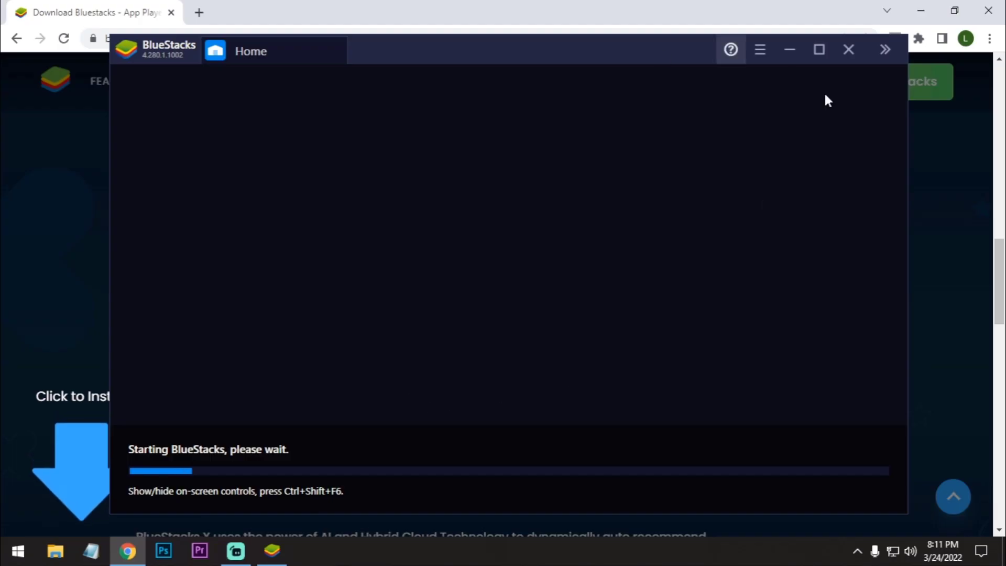
Step: Close the automatically launched BlueStacks, confirming the exit, and close the browser
{"action": "left_click", "coordinate": [860, 50]}
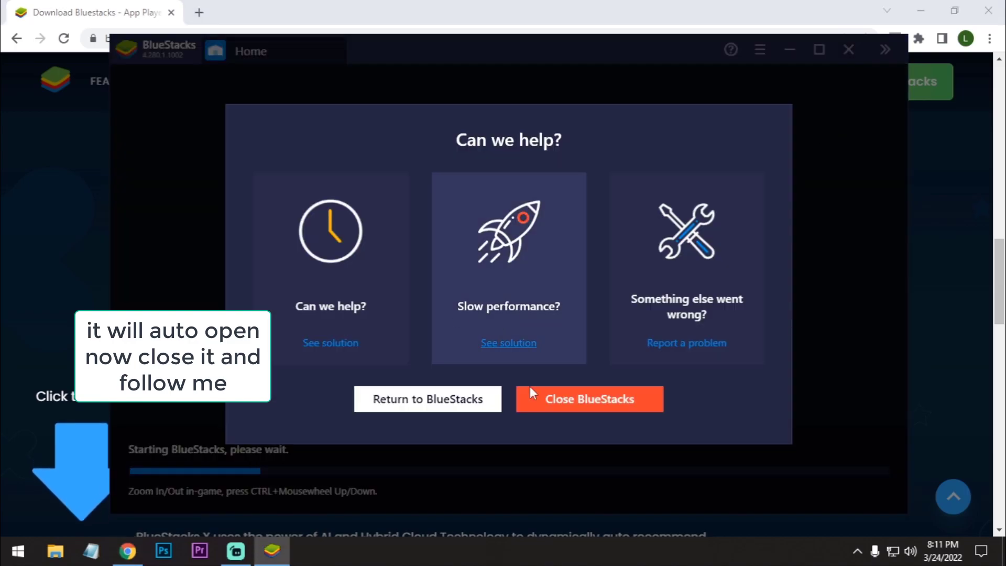
{"action": "left_click", "coordinate": [563, 397]}
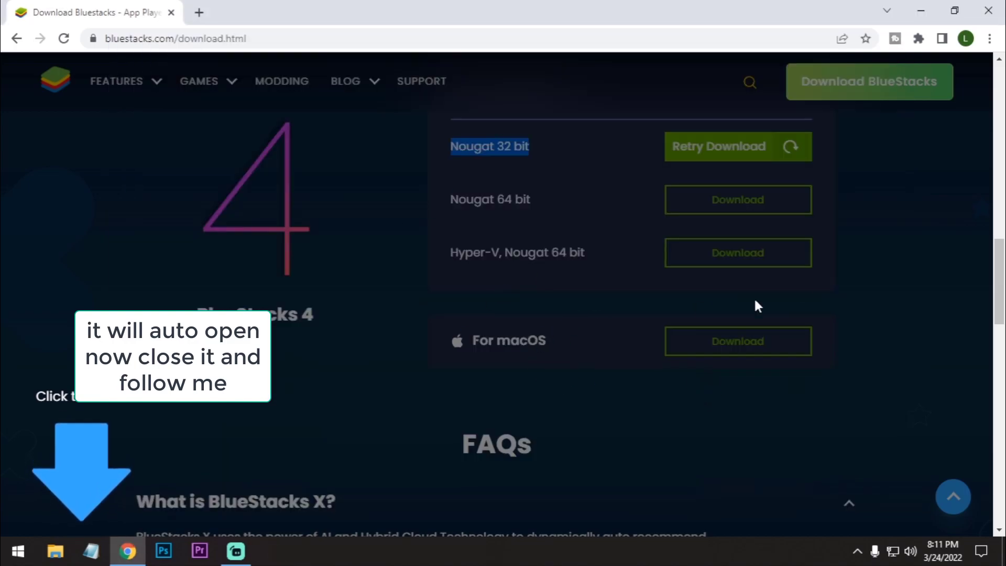
{"action": "left_click", "coordinate": [988, 11]}
{"action": "right_click", "coordinate": [422, 179]}
{"action": "left_click", "coordinate": [445, 218]}
{"action": "left_click_drag", "start_coordinate": [27, 102], "coordinate": [335, 230]}
{"action": "right_click", "coordinate": [442, 162]}
{"action": "left_click", "coordinate": [464, 202]}
Step: Open Task Manager to look over its information
{"action": "right_click", "coordinate": [492, 563]}
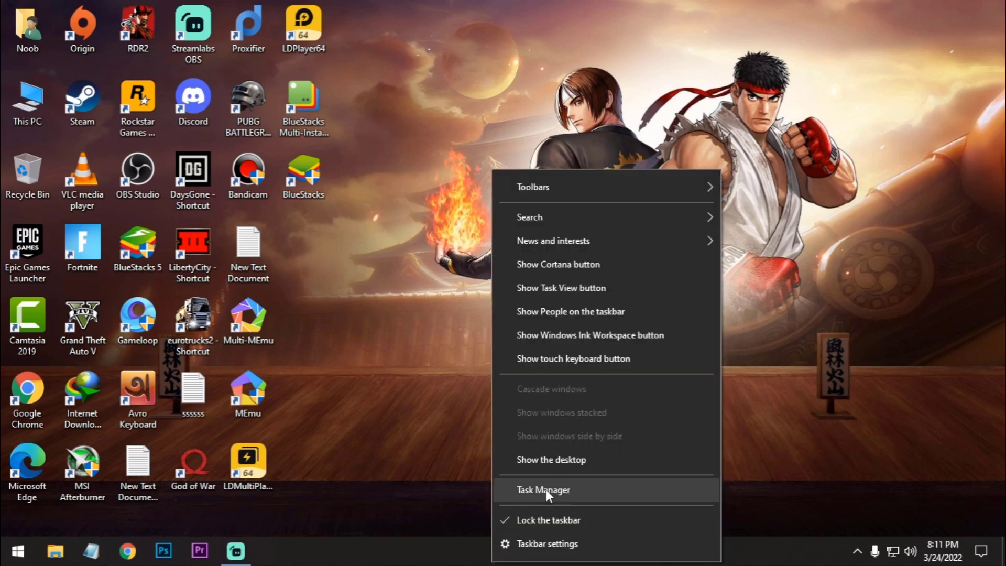
{"action": "left_click", "coordinate": [522, 494]}
{"action": "left_click", "coordinate": [261, 48]}
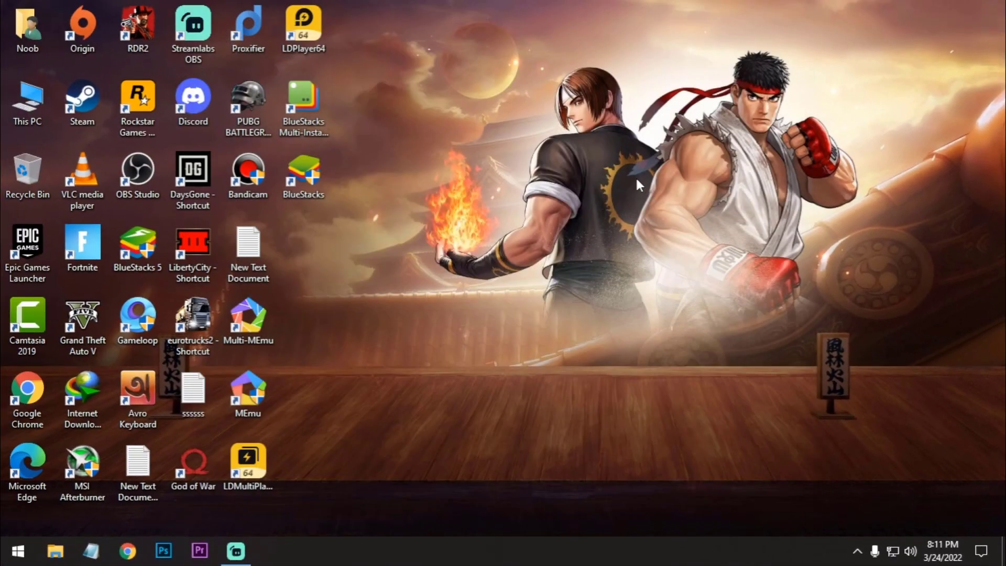
Step: Open the Virtual Memory settings through This PC's properties, advanced system settings and advanced performance options
{"action": "right_click", "coordinate": [41, 90]}
{"action": "left_click", "coordinate": [84, 261]}
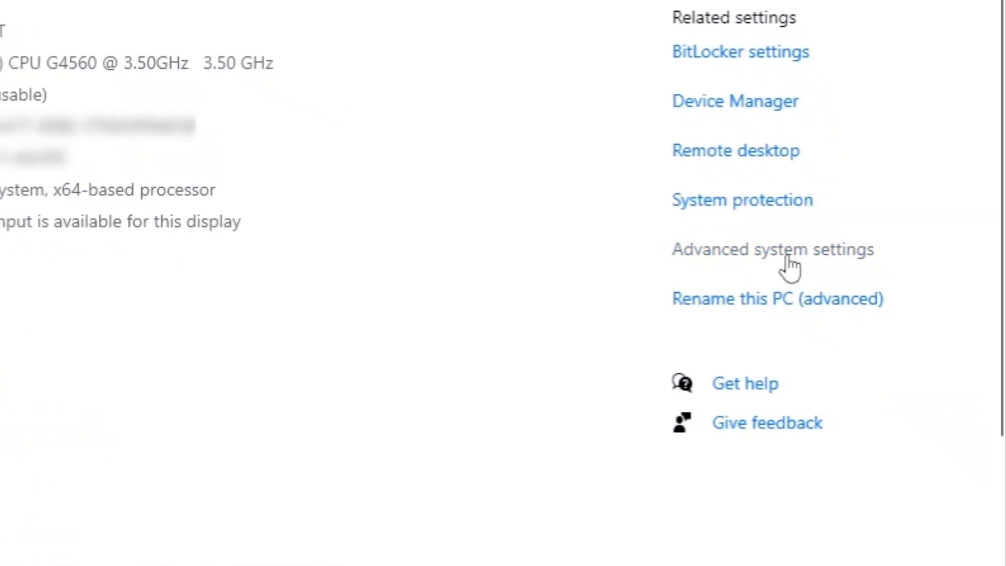
{"action": "left_click", "coordinate": [817, 275]}
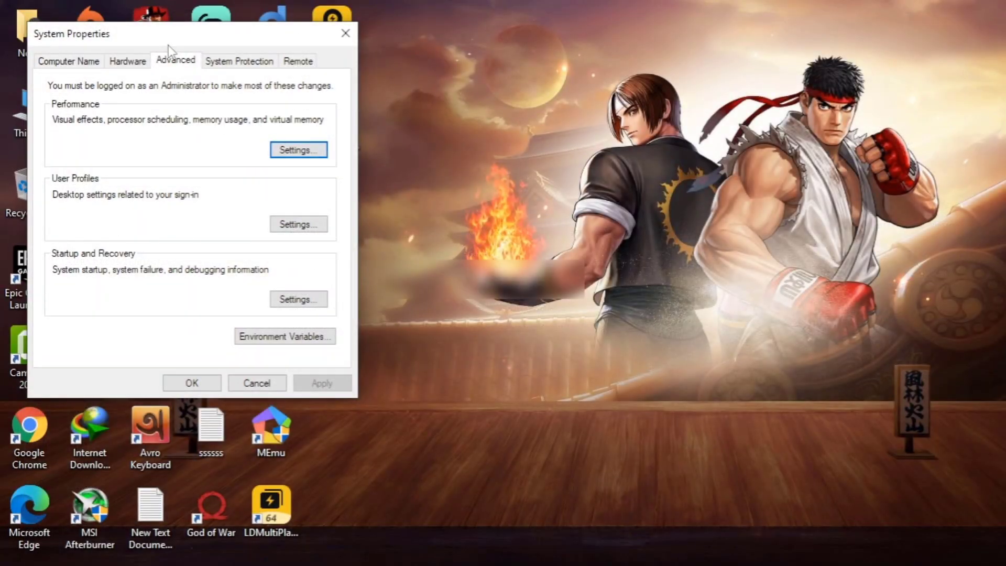
{"action": "left_click_drag", "start_coordinate": [169, 47], "coordinate": [655, 114]}
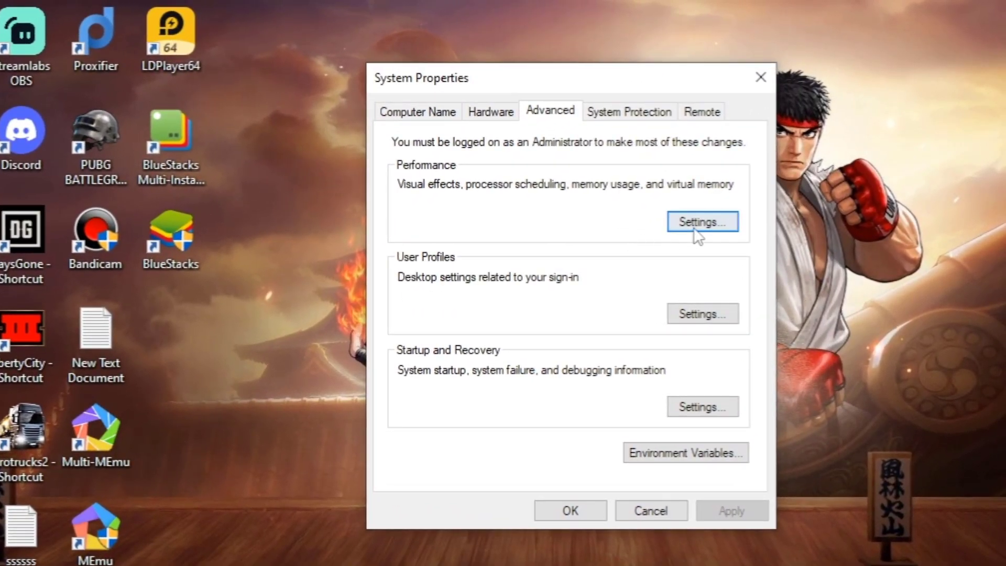
{"action": "left_click", "coordinate": [696, 228]}
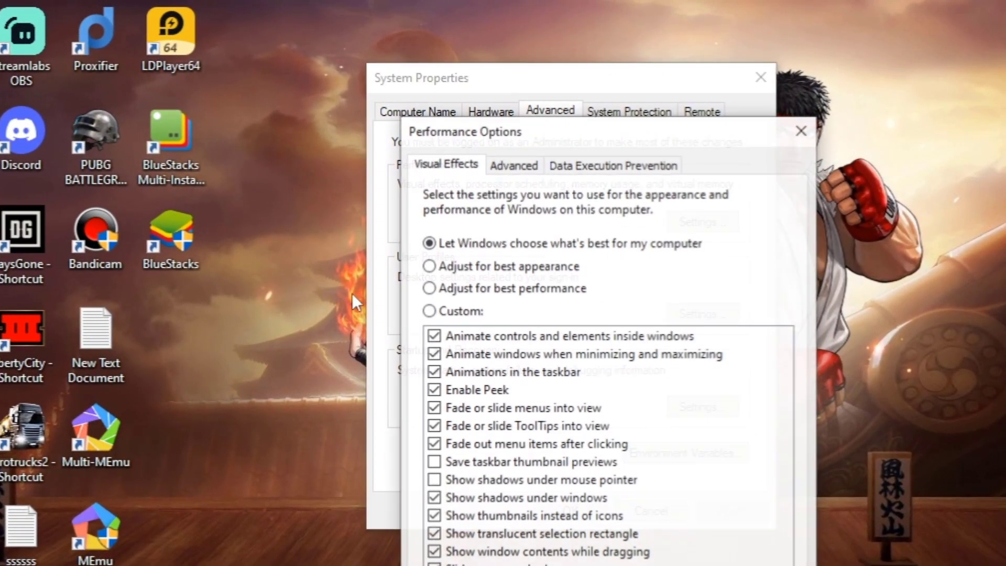
{"action": "left_click", "coordinate": [519, 166]}
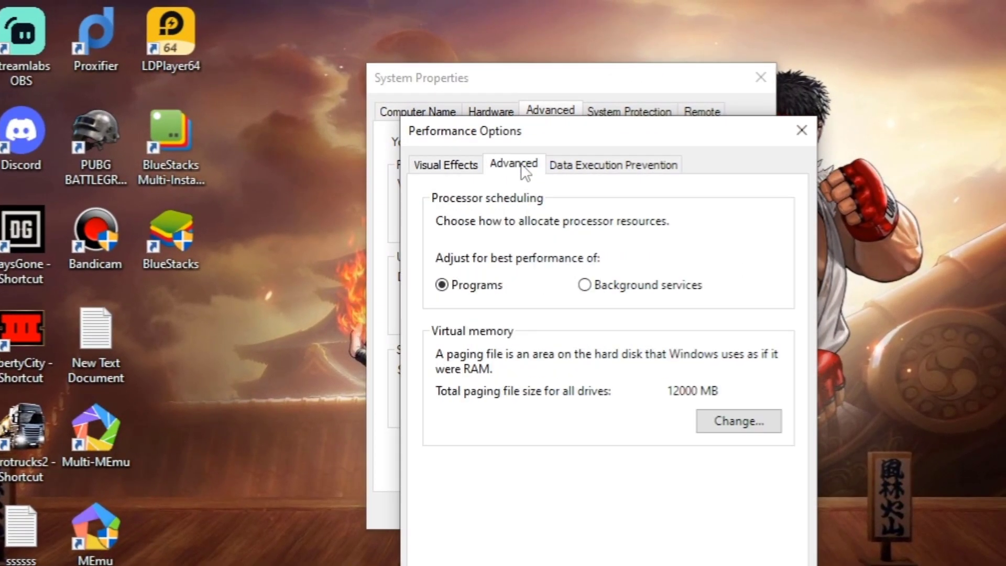
{"action": "left_click", "coordinate": [732, 432]}
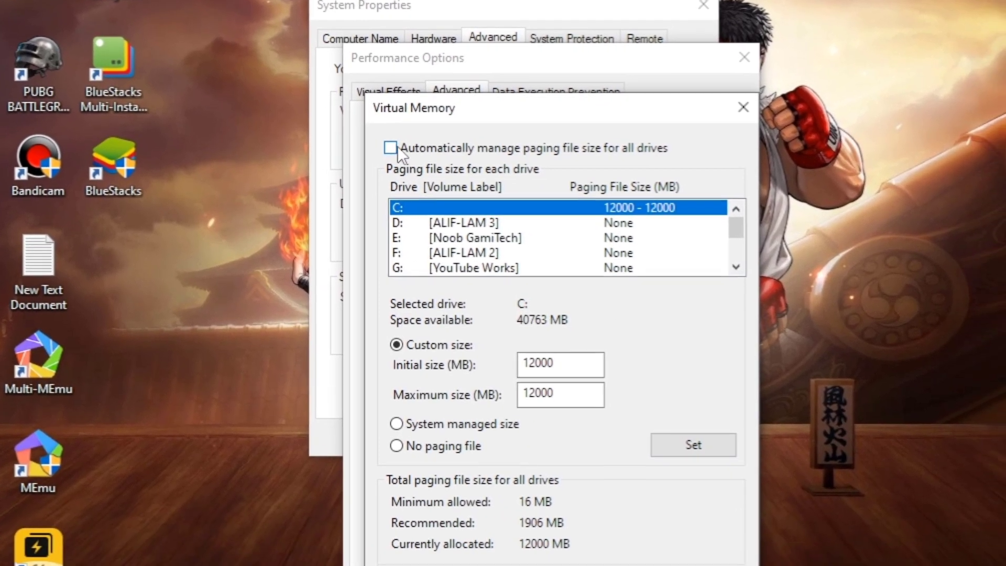
Step: Set a custom paging file on drive C: of 12000 MB initial and 12000 MB maximum size, and close the dialogs
{"action": "left_click", "coordinate": [448, 221]}
{"action": "left_click", "coordinate": [390, 147]}
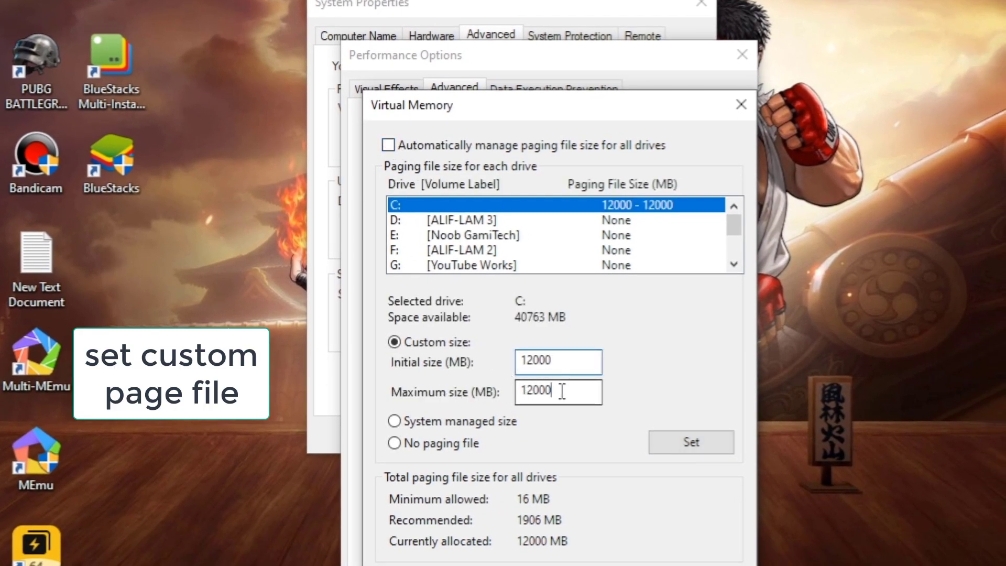
{"action": "left_click", "coordinate": [669, 442]}
{"action": "left_click", "coordinate": [669, 481]}
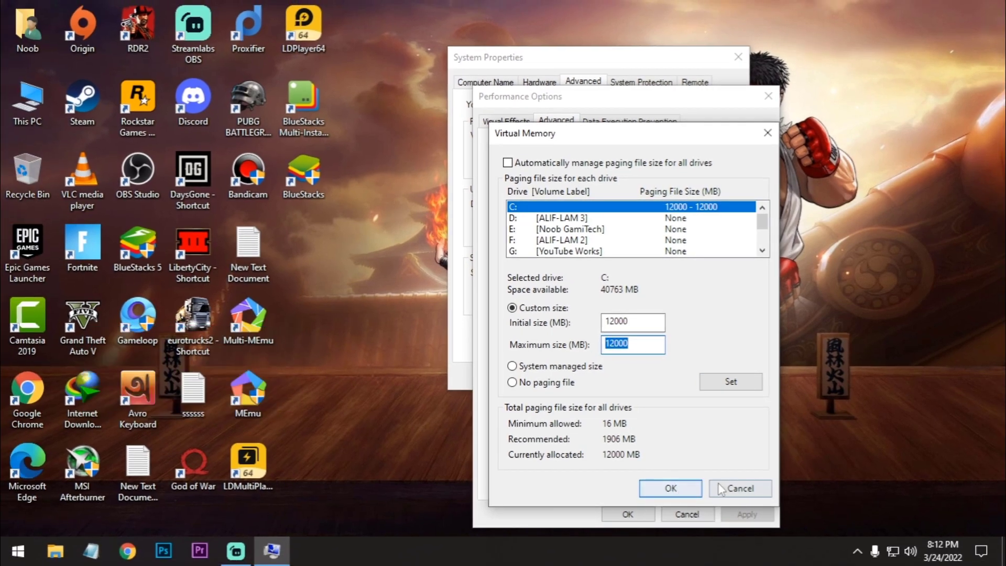
{"action": "left_click", "coordinate": [687, 514]}
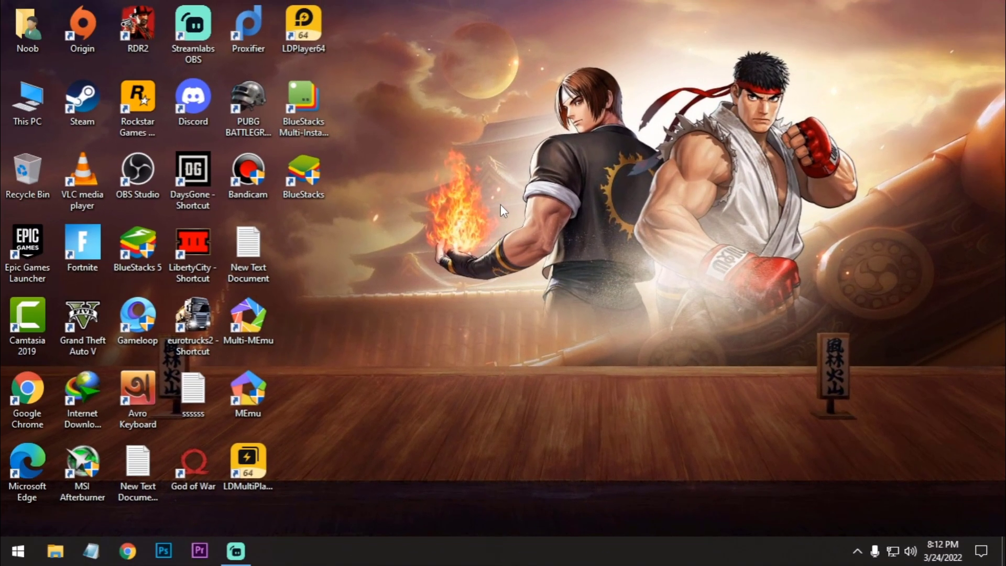
Step: Quit the unneeded background apps running in the system tray
{"action": "left_click", "coordinate": [858, 551]}
{"action": "right_click", "coordinate": [873, 524]}
{"action": "left_click", "coordinate": [891, 511]}
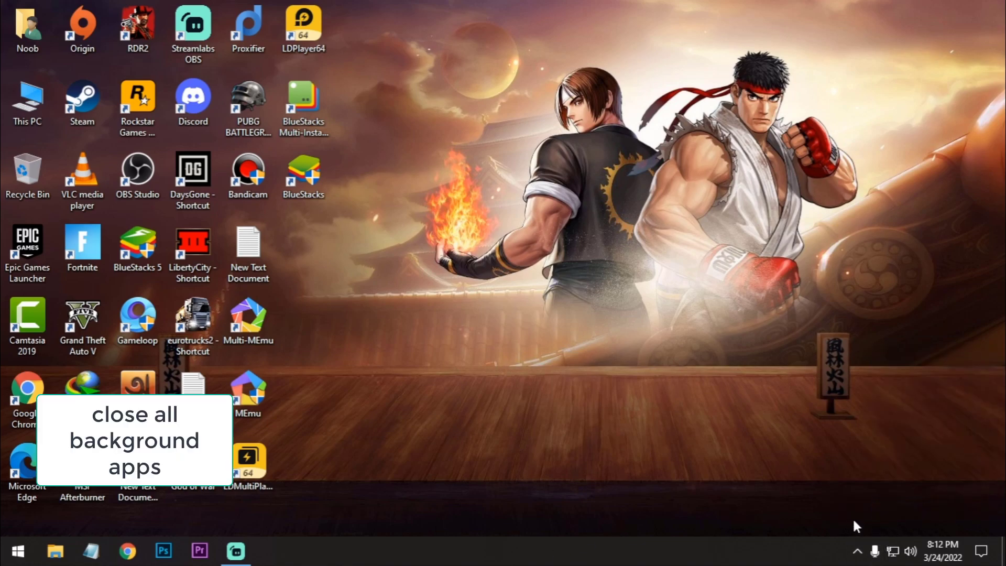
{"action": "left_click", "coordinate": [858, 555]}
{"action": "right_click", "coordinate": [843, 521]}
{"action": "left_click", "coordinate": [864, 513]}
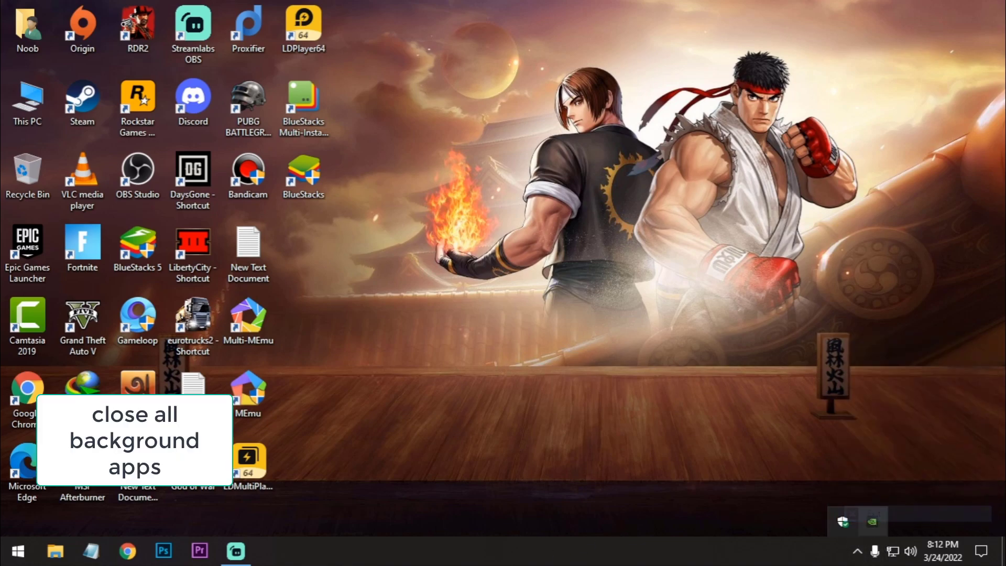
{"action": "right_click", "coordinate": [554, 275]}
{"action": "key", "text": "Escape"}
Step: Find the Background apps page in Windows Settings and turn off letting apps run in the background
{"action": "left_click", "coordinate": [17, 551]}
{"action": "key", "text": "super+i"}
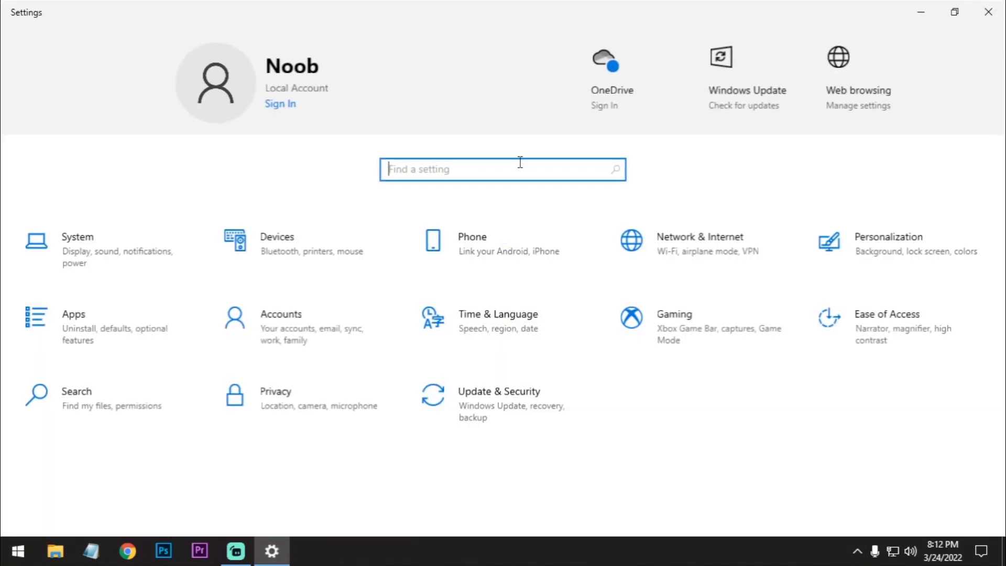
{"action": "left_click", "coordinate": [497, 168]}
{"action": "type", "text": "backgrou"}
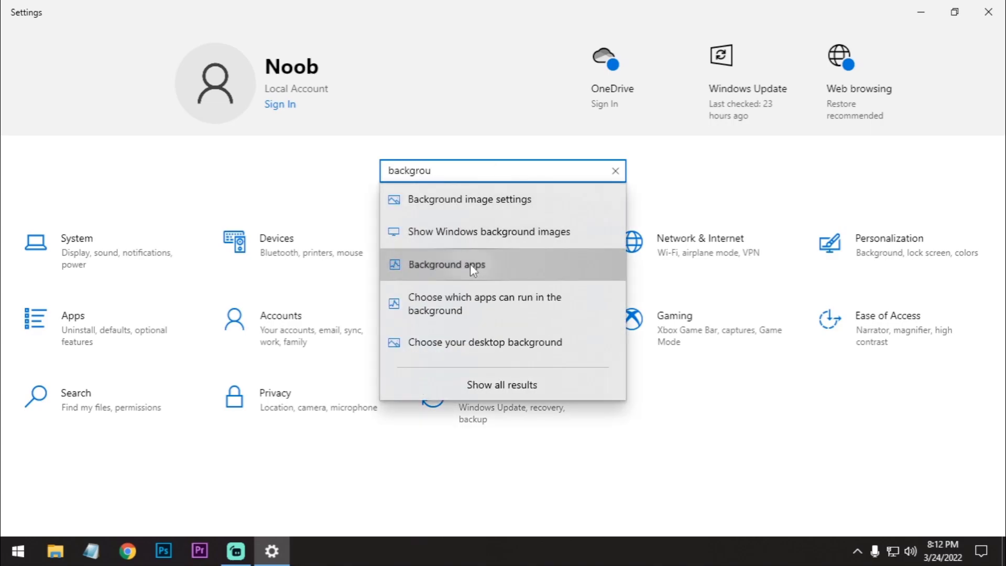
{"action": "left_click", "coordinate": [494, 262]}
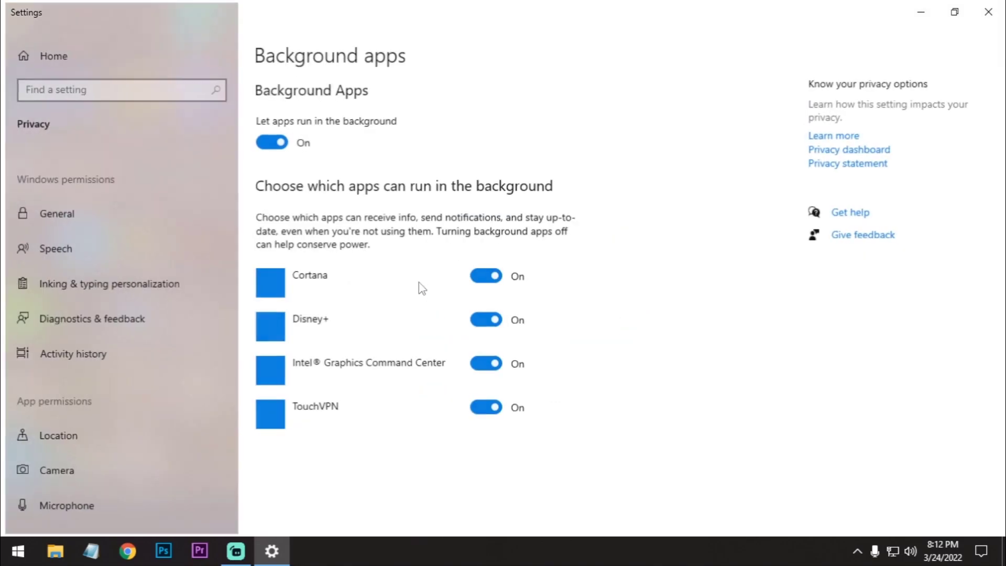
{"action": "left_click", "coordinate": [270, 141]}
Step: Search the settings for "game" and open the Game Mode settings
{"action": "left_click", "coordinate": [122, 98]}
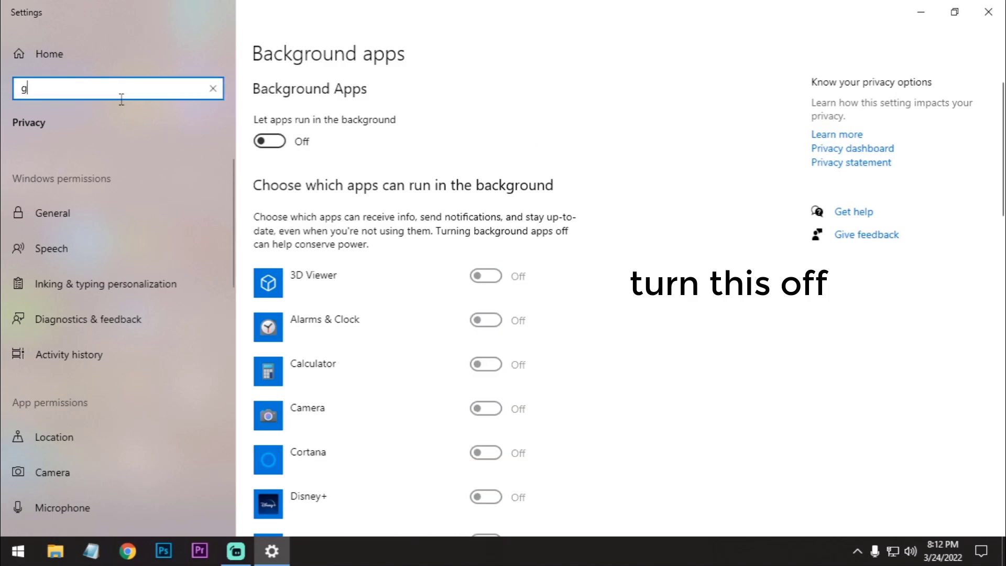
{"action": "type", "text": "game"}
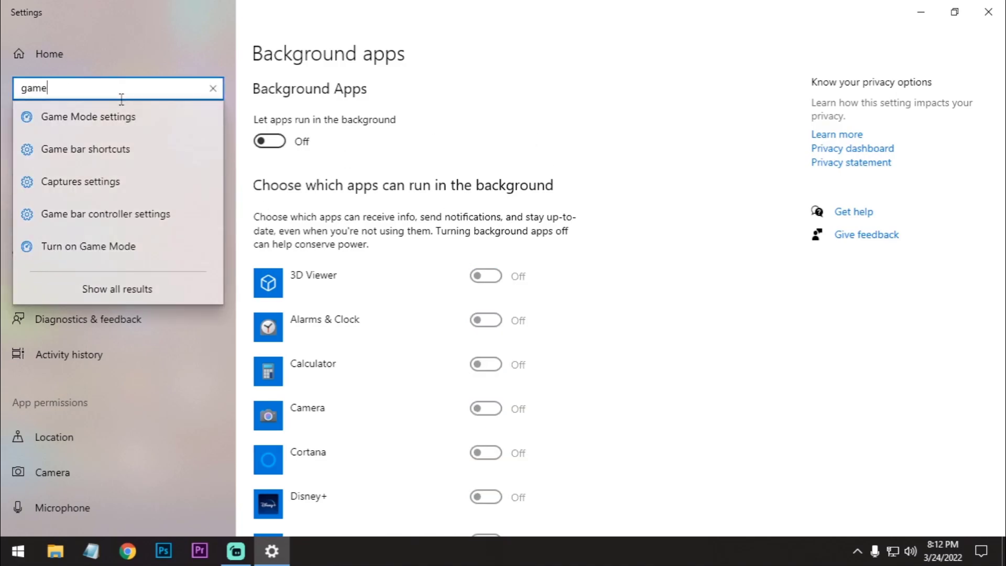
{"action": "left_click", "coordinate": [97, 126]}
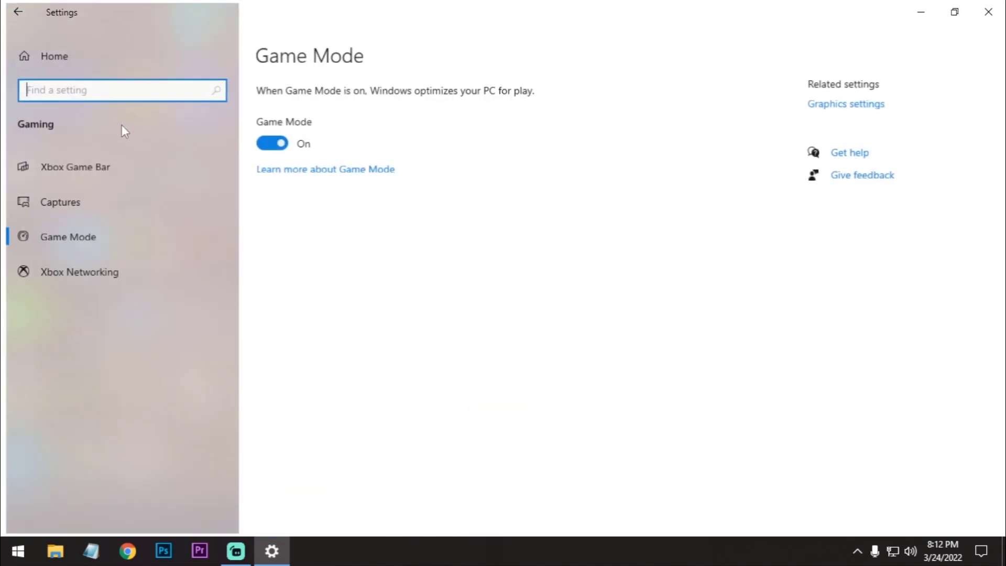
Step: Search the settings for "xbox game", turn off Xbox Game Bar, and close Settings
{"action": "left_click", "coordinate": [77, 87]}
{"action": "type", "text": "xbox gamebar"}
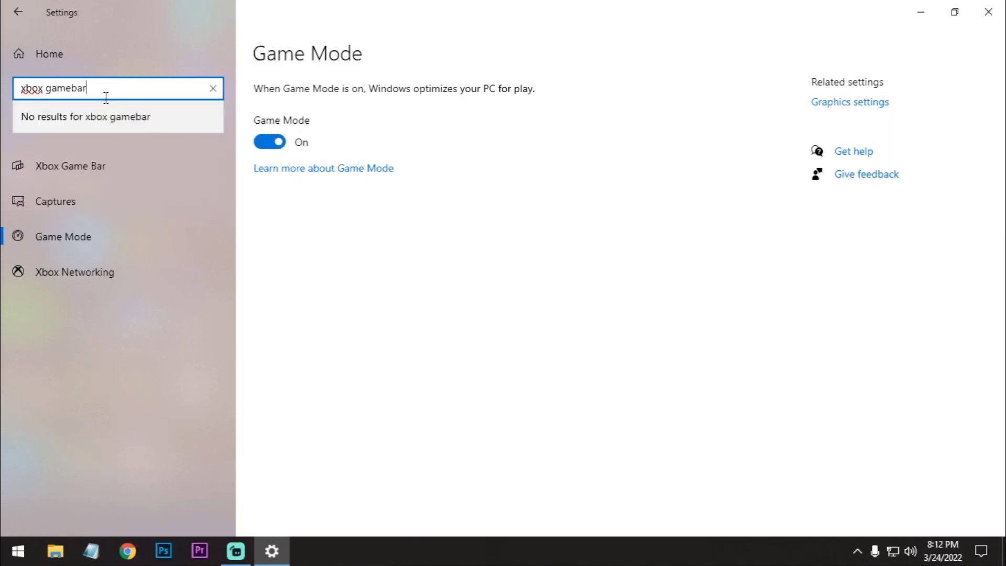
{"action": "key", "text": "BackSpace"}
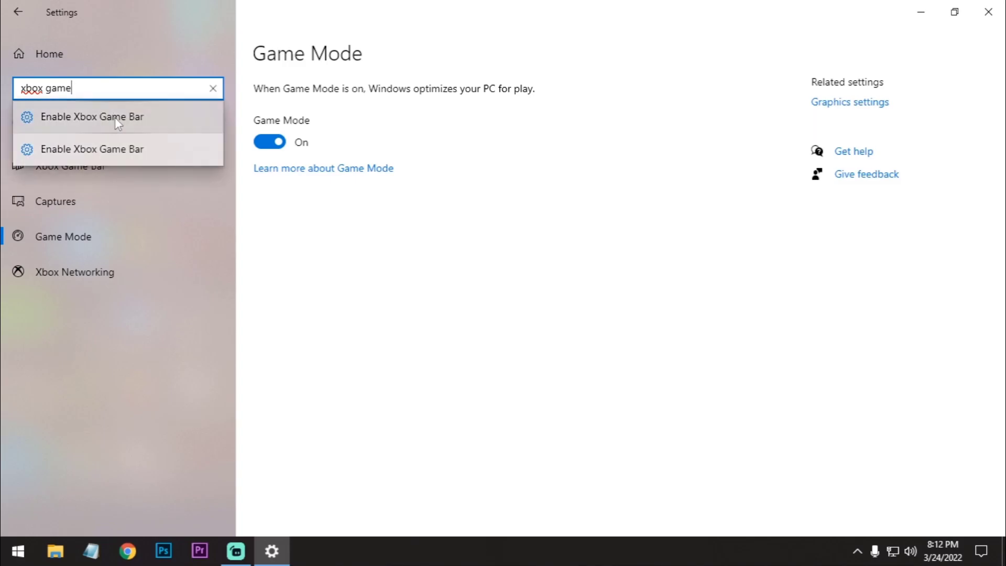
{"action": "left_click", "coordinate": [114, 117]}
{"action": "left_click", "coordinate": [278, 170]}
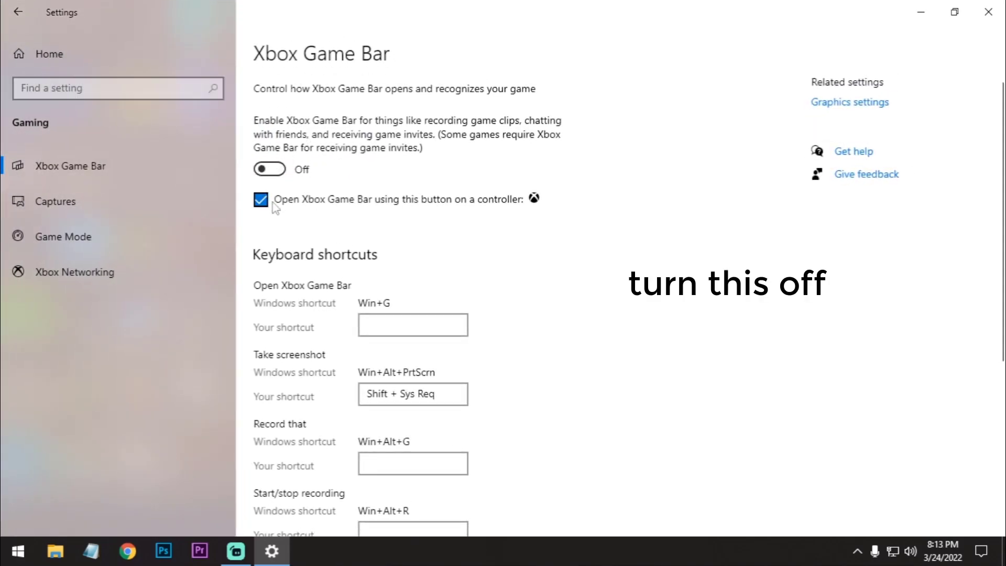
{"action": "left_click", "coordinate": [988, 11]}
{"action": "right_click", "coordinate": [455, 149]}
{"action": "left_click", "coordinate": [482, 196]}
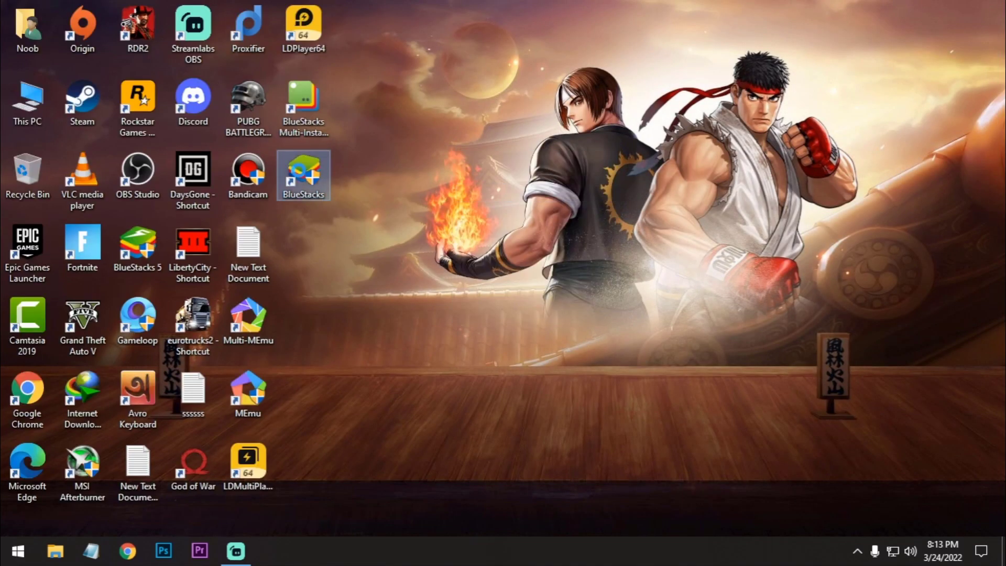
Step: Check the BlueStacks shortcut's compatibility settings for fullscreen optimizations, administrator mode and high DPI scaling, and dismiss the dialogs
{"action": "right_click", "coordinate": [303, 173]}
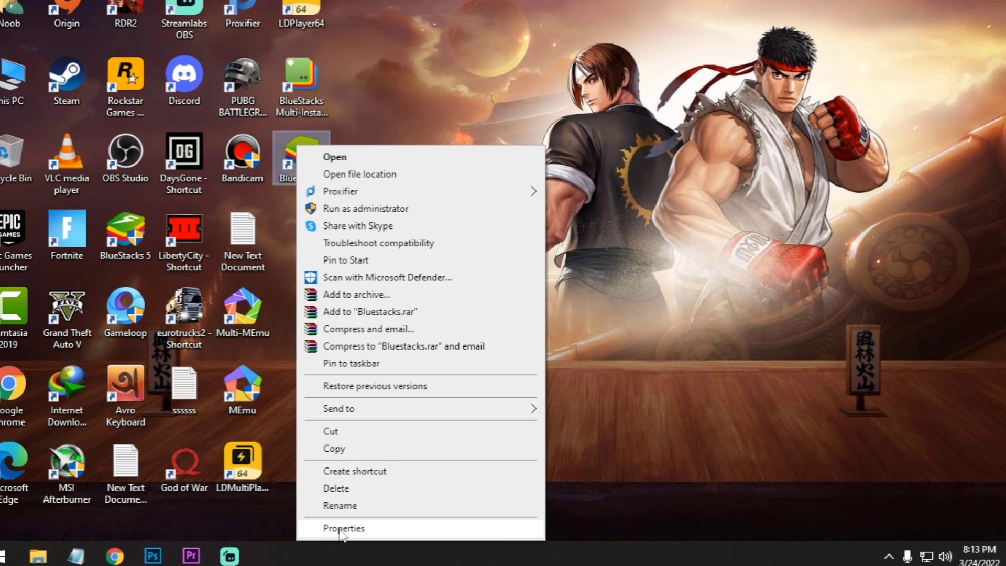
{"action": "left_click", "coordinate": [334, 529]}
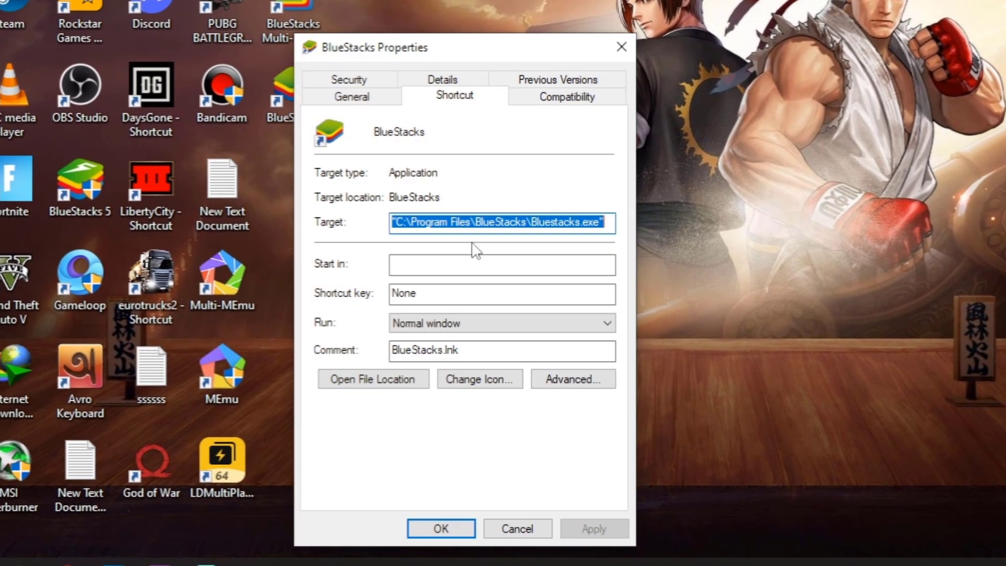
{"action": "left_click", "coordinate": [558, 99]}
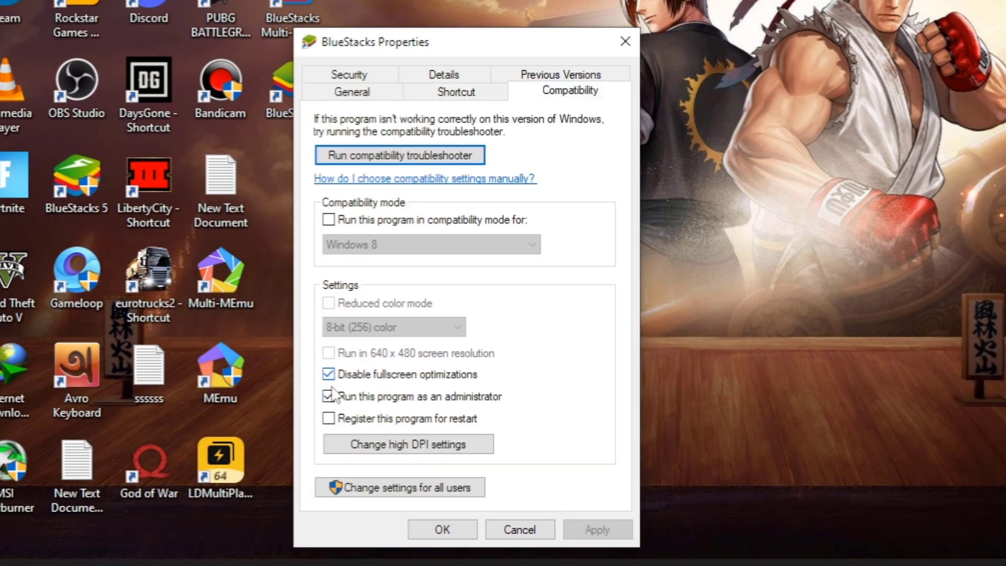
{"action": "left_click", "coordinate": [360, 435]}
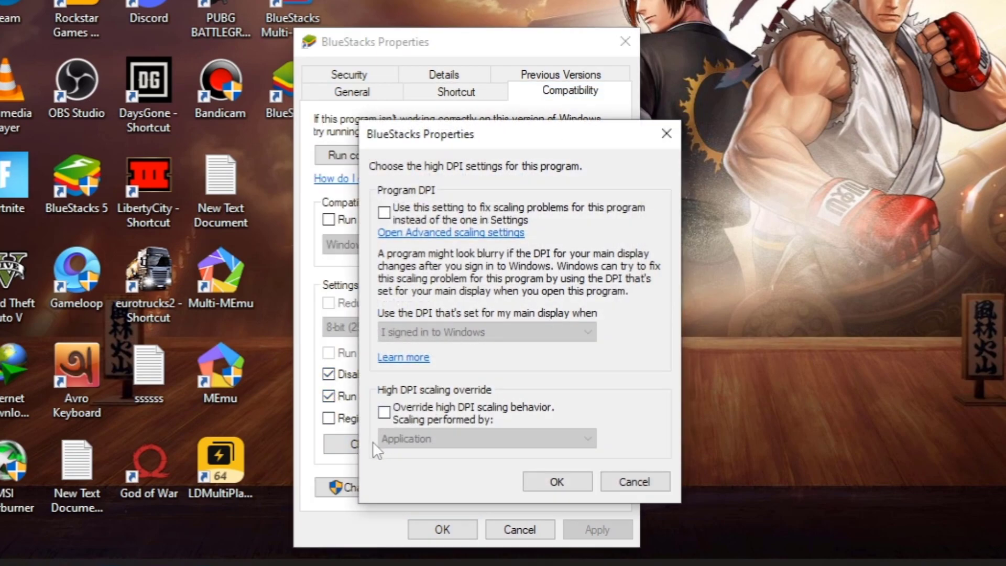
{"action": "left_click", "coordinate": [532, 481]}
{"action": "left_click", "coordinate": [519, 529]}
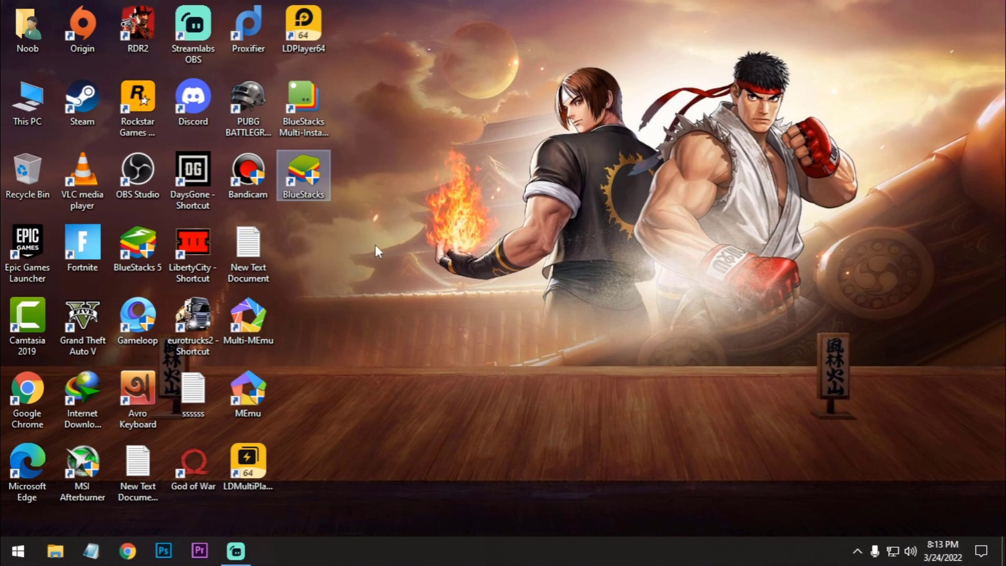
Step: Open the file location of the BlueStacks desktop shortcut and copy its folder path
{"action": "right_click", "coordinate": [306, 164]}
{"action": "left_click", "coordinate": [350, 187]}
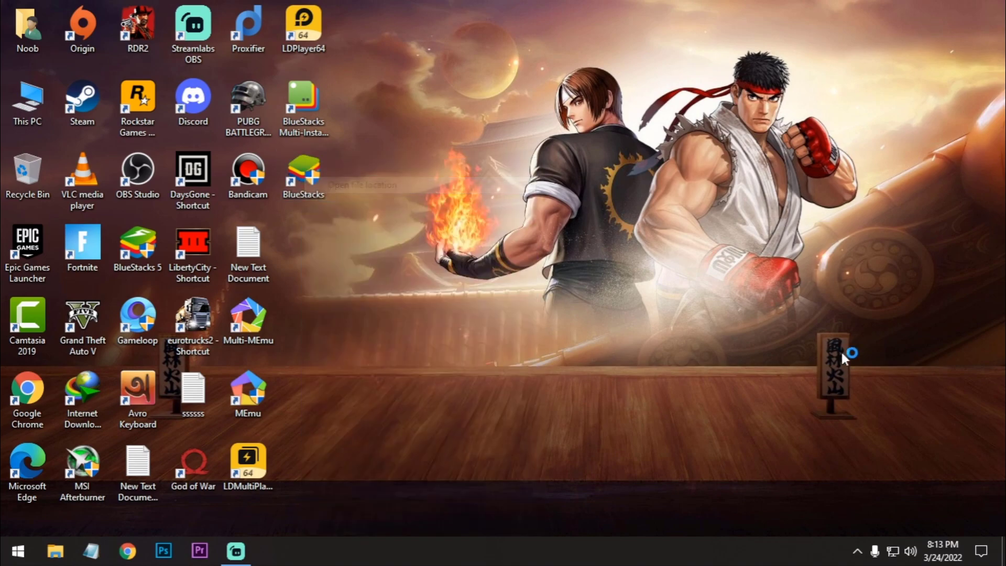
{"action": "left_click", "coordinate": [383, 50]}
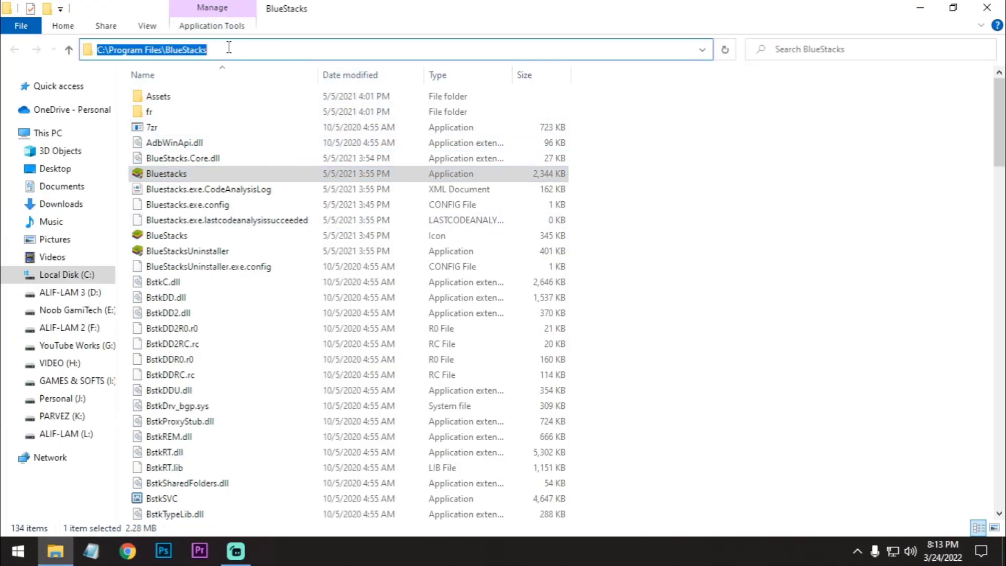
{"action": "right_click", "coordinate": [219, 52]}
{"action": "left_click", "coordinate": [254, 95]}
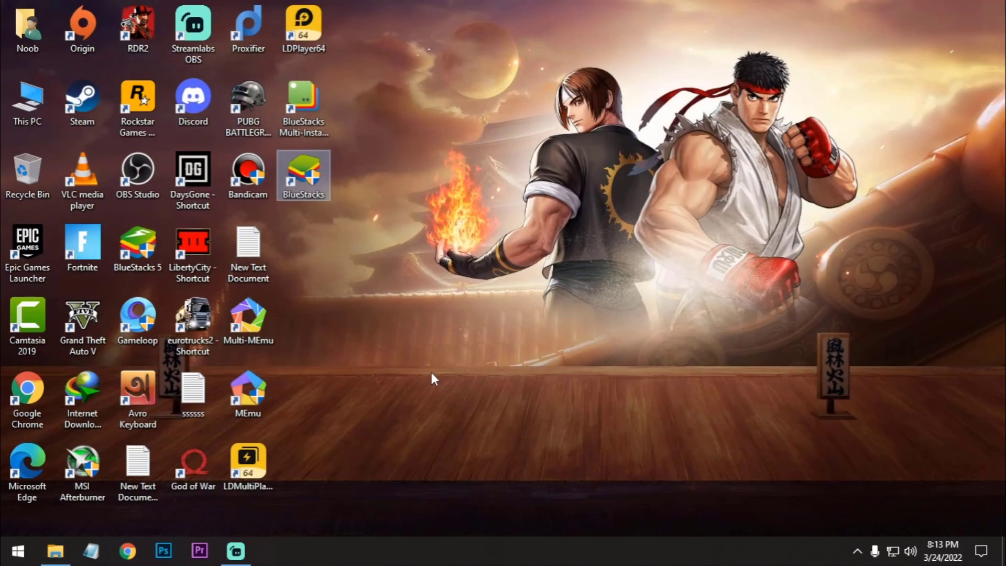
Step: Search Windows for "grap" and open the Graphics settings
{"action": "key", "text": "super"}
{"action": "type", "text": "grap"}
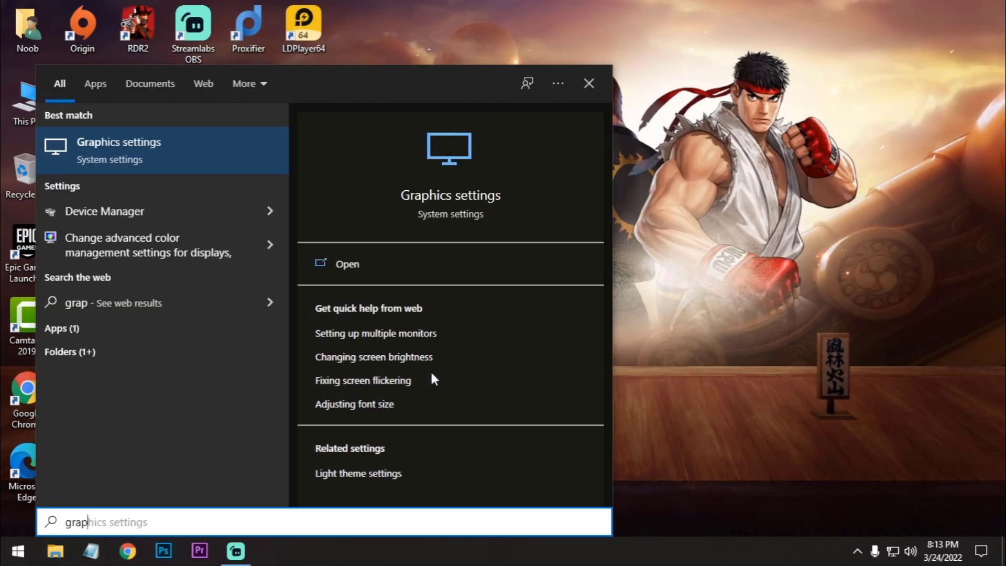
{"action": "key", "text": "Return"}
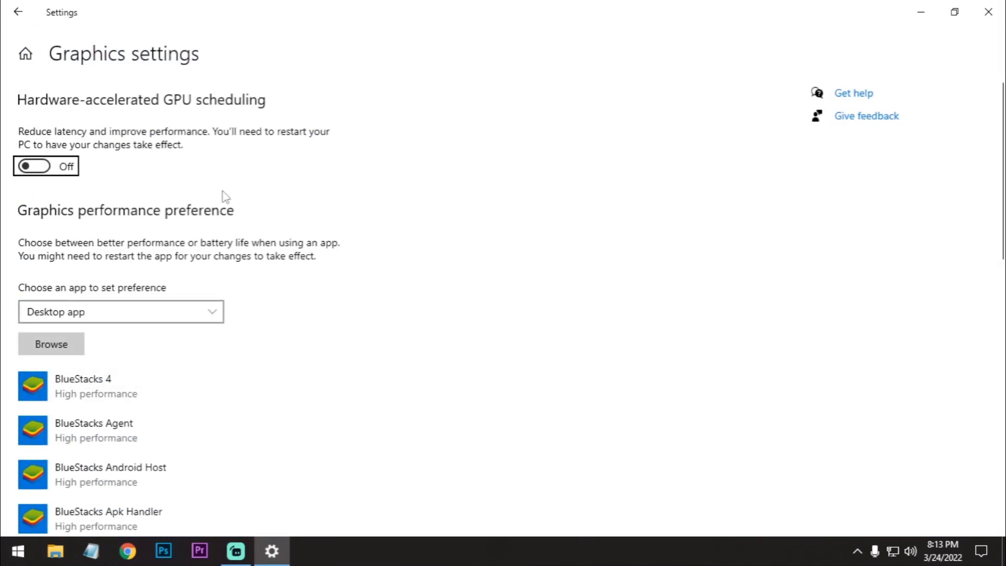
Step: Check the executable paths of the BlueStacks 4, BlueStacks Agent, BlueStacks Android Host and BlueStacks Apk Handler entries
{"action": "scroll", "coordinate": [1004, 167], "scroll_direction": "down", "scroll_amount": 2}
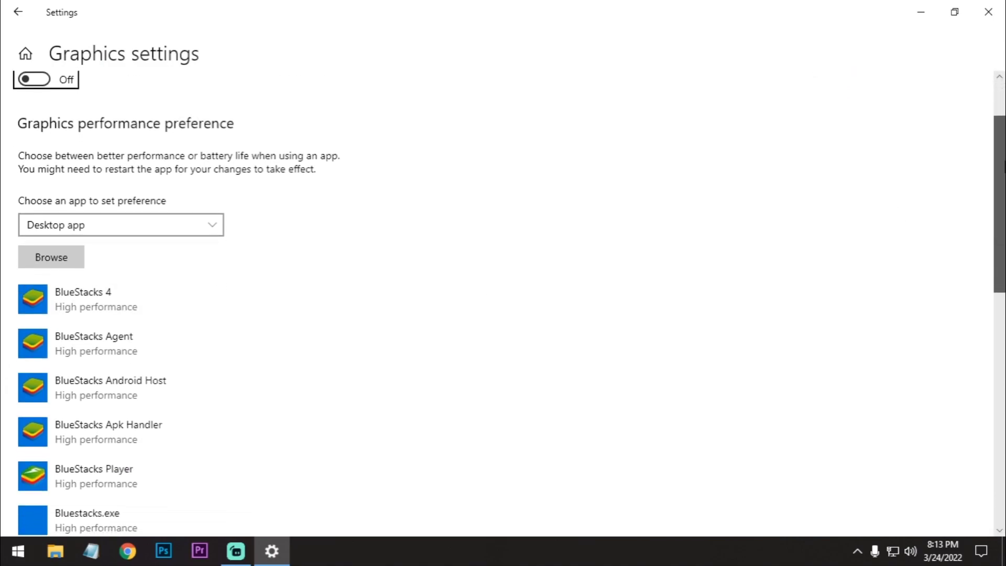
{"action": "left_click", "coordinate": [104, 307]}
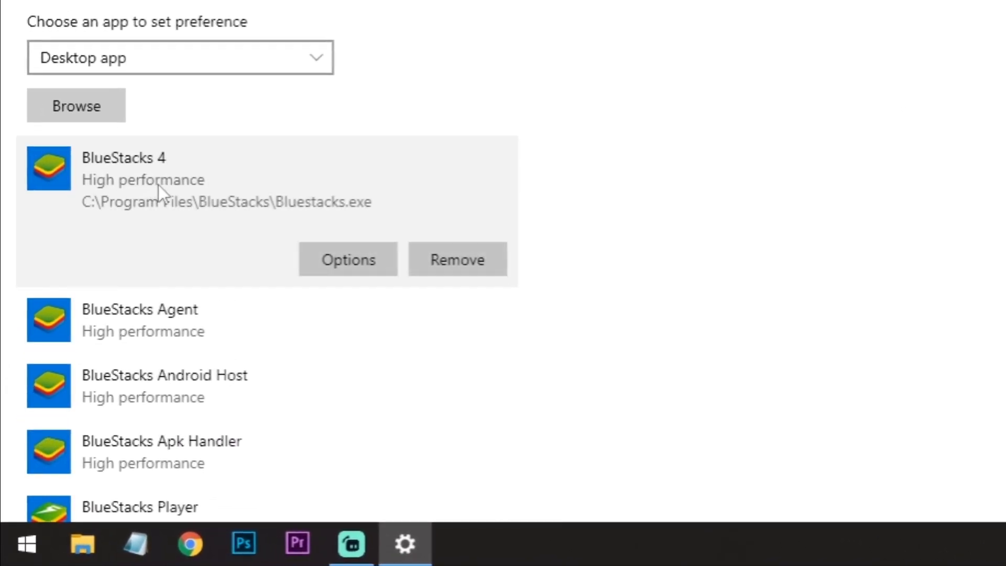
{"action": "left_click", "coordinate": [191, 338]}
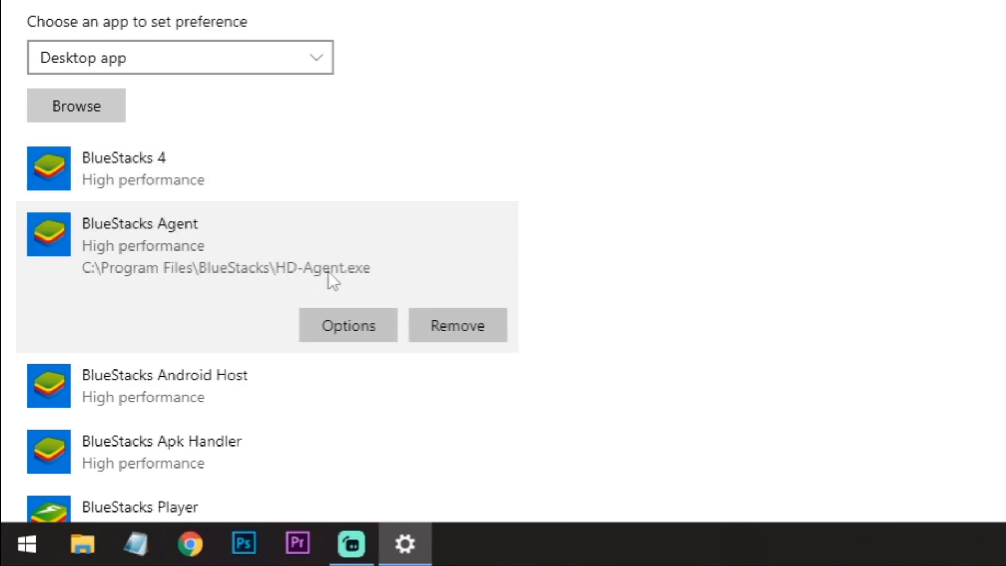
{"action": "left_click", "coordinate": [178, 404]}
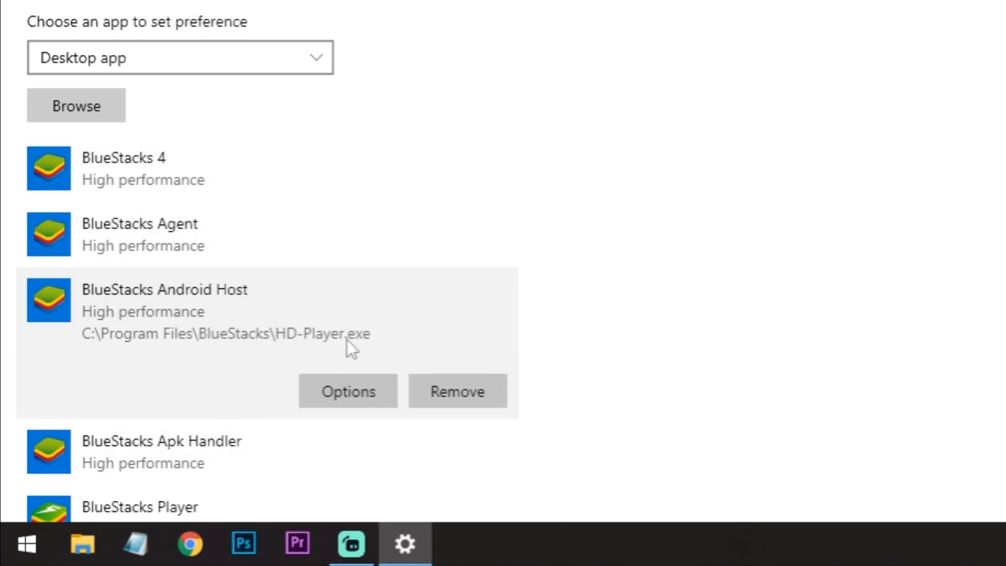
{"action": "left_click", "coordinate": [126, 467]}
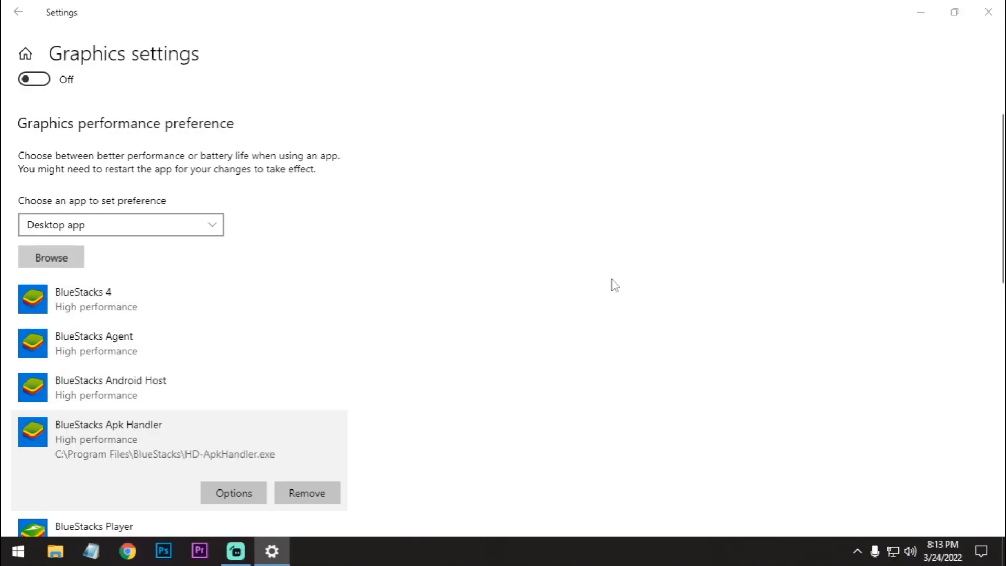
Step: Try to add the Bluestacks application from C:\Program Files\BlueStacks to the graphics performance preference list
{"action": "left_click", "coordinate": [383, 34]}
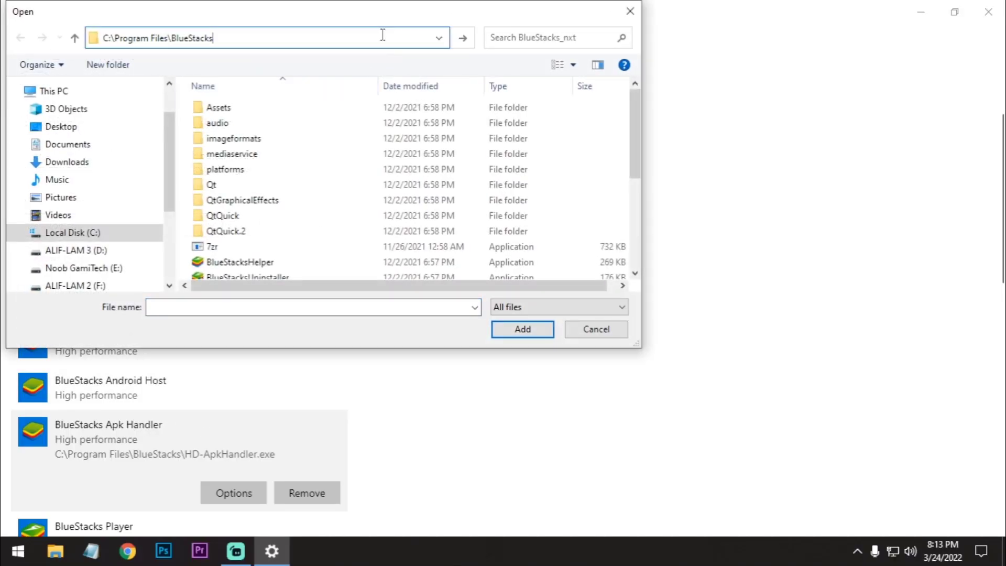
{"action": "key", "text": "Return"}
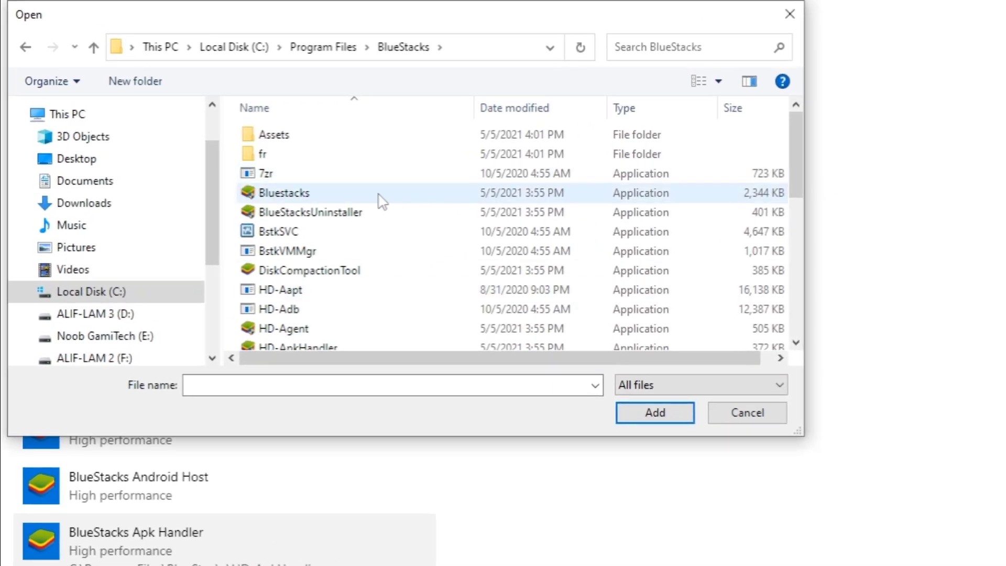
{"action": "left_click", "coordinate": [298, 194]}
{"action": "left_click", "coordinate": [650, 413]}
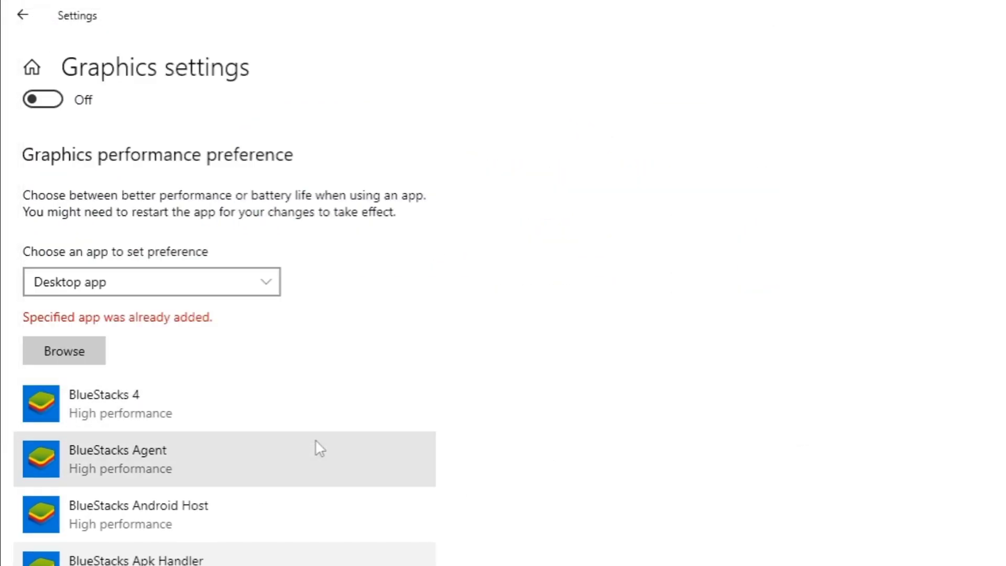
Step: Try to add HD-Agent from the BlueStacks folder to the graphics performance preference list
{"action": "left_click", "coordinate": [80, 352]}
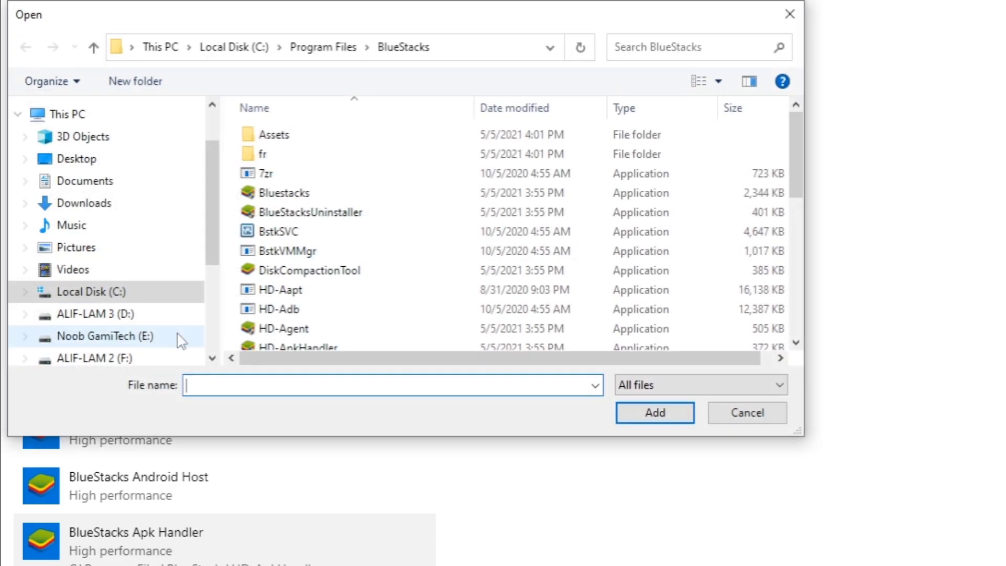
{"action": "left_click_drag", "start_coordinate": [799, 159], "coordinate": [798, 186]}
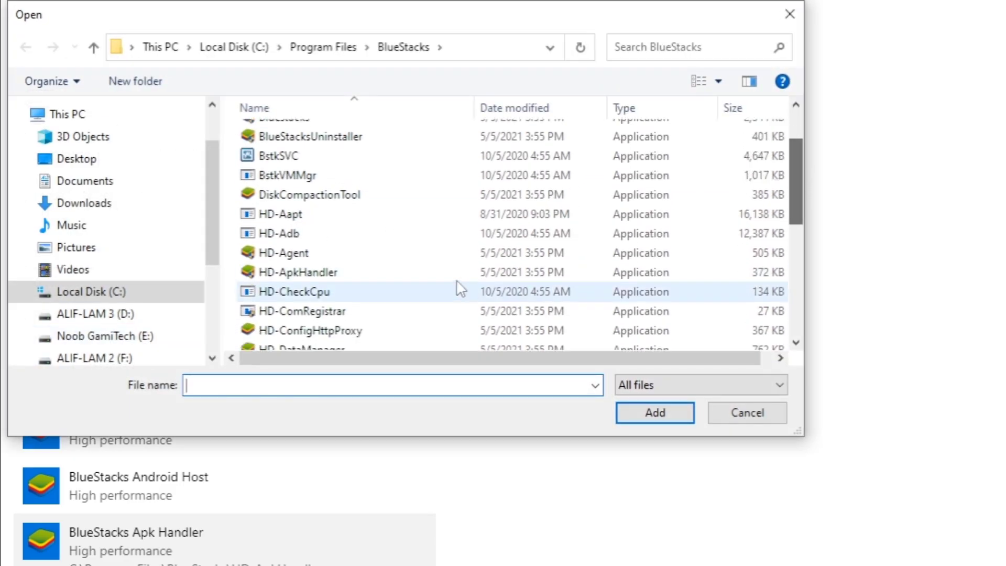
{"action": "left_click", "coordinate": [321, 253]}
{"action": "left_click", "coordinate": [624, 411]}
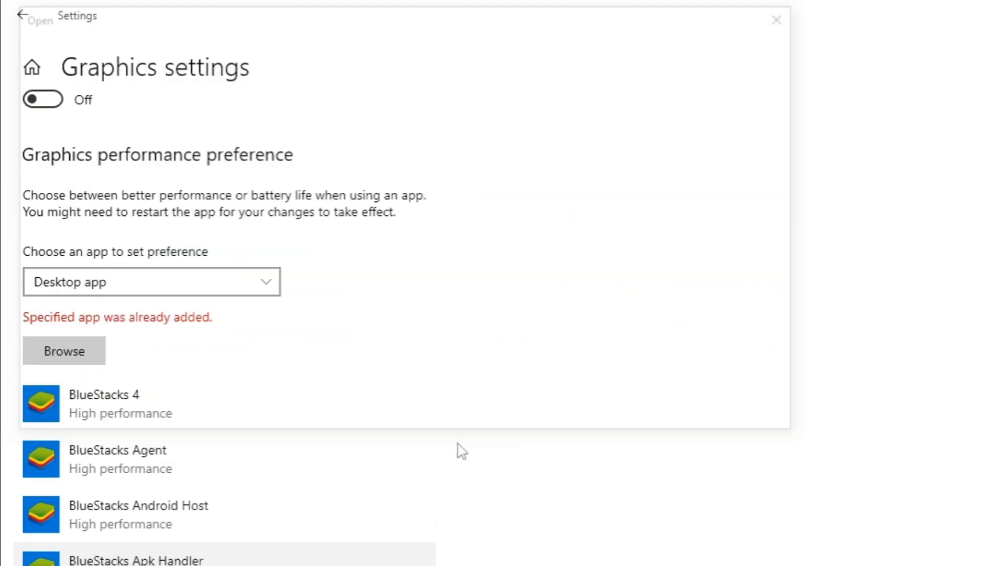
Step: Try to add HD-ApkHandler from the BlueStacks folder to the graphics performance preference list
{"action": "left_click", "coordinate": [93, 358]}
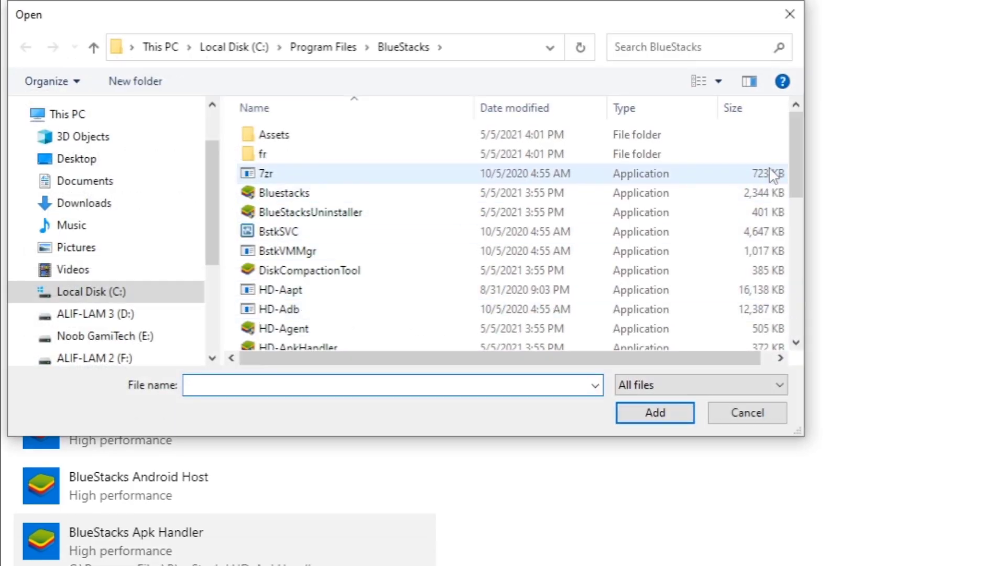
{"action": "left_click_drag", "start_coordinate": [795, 170], "coordinate": [793, 202]}
{"action": "left_click", "coordinate": [319, 256]}
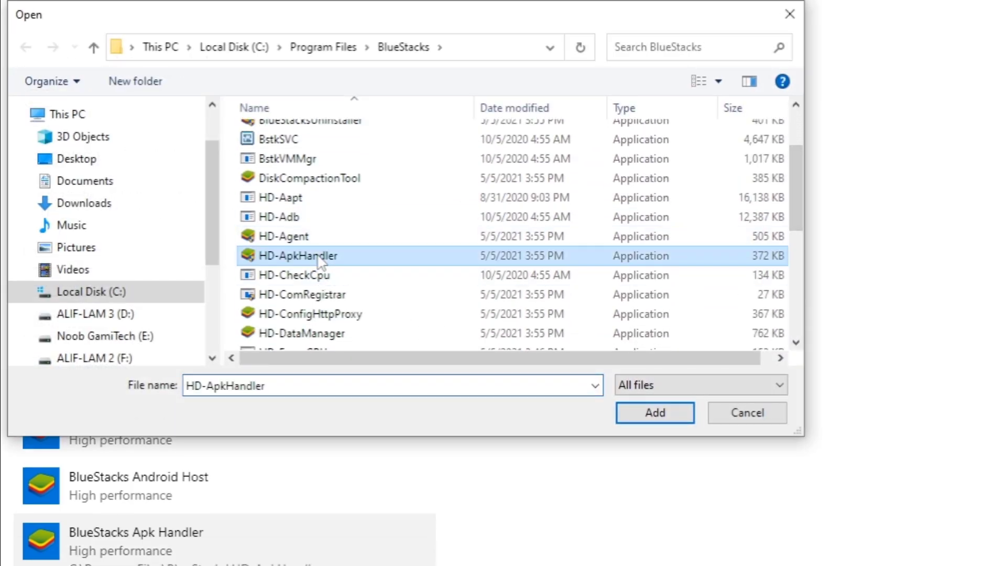
{"action": "left_click", "coordinate": [671, 419]}
Step: Try to add one more application from further down the BlueStacks folder to the graphics performance preference list
{"action": "left_click", "coordinate": [88, 358]}
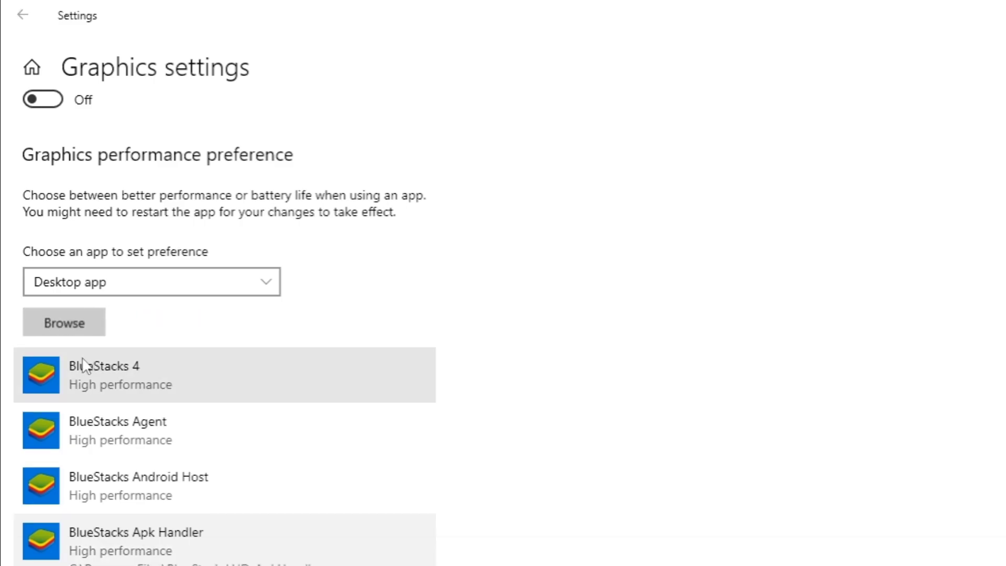
{"action": "left_click_drag", "start_coordinate": [797, 165], "coordinate": [798, 275]}
{"action": "left_click", "coordinate": [576, 272]}
{"action": "left_click", "coordinate": [655, 413]}
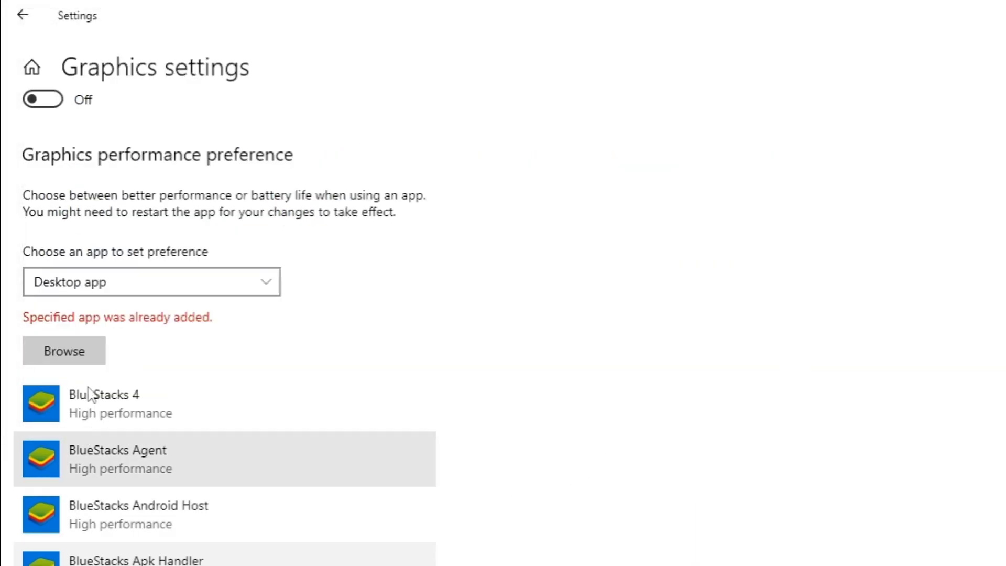
Step: Save the High performance graphics preference for BlueStacks 4 and BlueStacks Agent
{"action": "left_click", "coordinate": [129, 404]}
{"action": "left_click", "coordinate": [301, 477]}
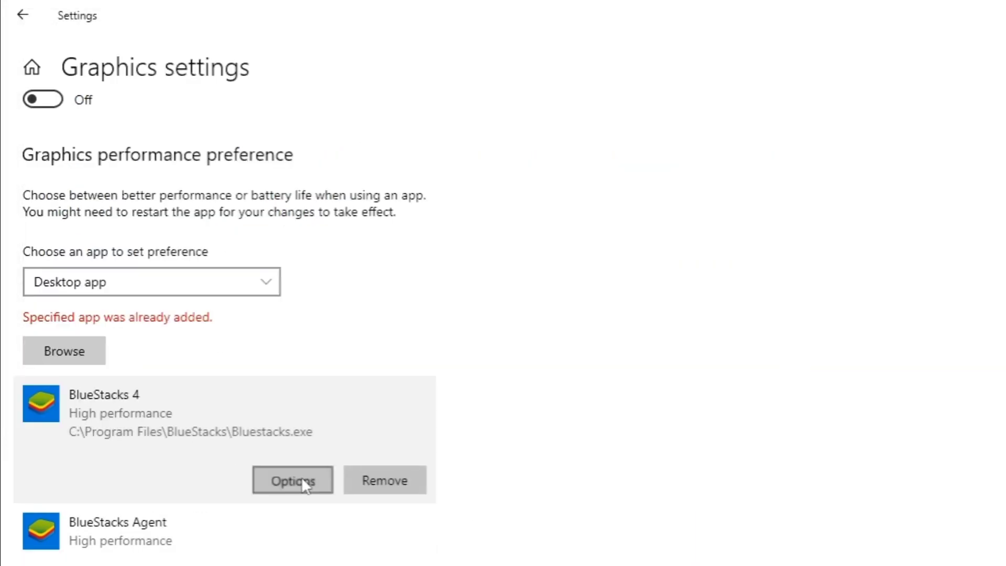
{"action": "left_click", "coordinate": [518, 455]}
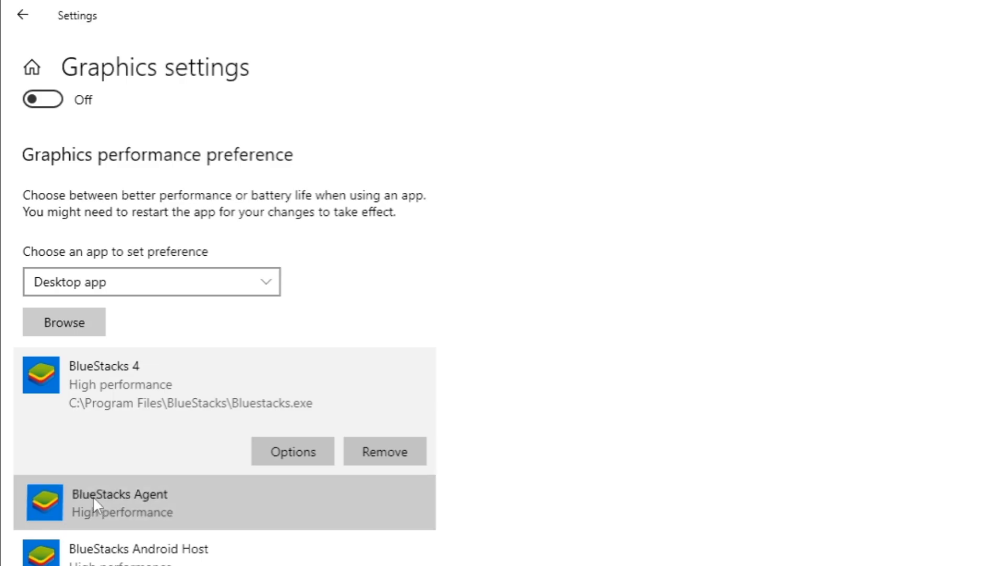
{"action": "left_click", "coordinate": [324, 509]}
{"action": "left_click", "coordinate": [275, 508]}
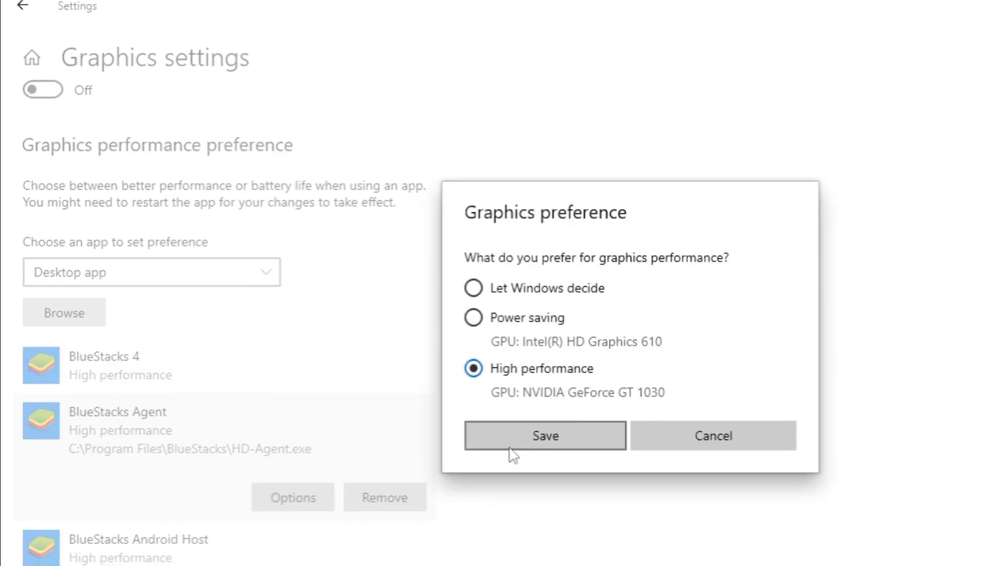
{"action": "left_click", "coordinate": [512, 455]}
Step: Save the High performance graphics preference for BlueStacks Android Host and BlueStacks Apk Handler, and close Settings
{"action": "scroll", "coordinate": [193, 460], "scroll_direction": "down", "scroll_amount": 3}
{"action": "left_click", "coordinate": [157, 439]}
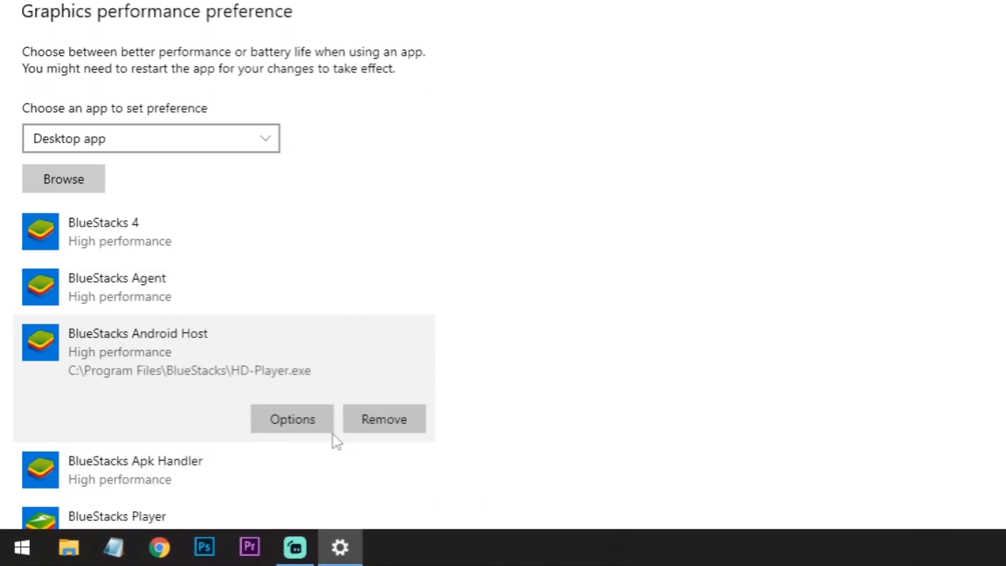
{"action": "left_click", "coordinate": [294, 419]}
{"action": "left_click", "coordinate": [508, 302]}
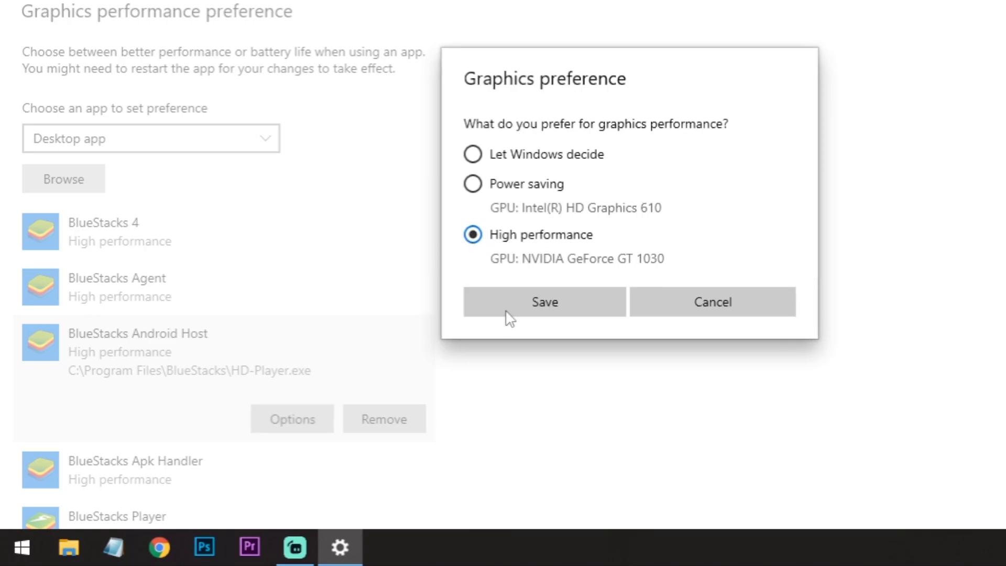
{"action": "left_click", "coordinate": [179, 468]}
{"action": "left_click", "coordinate": [301, 475]}
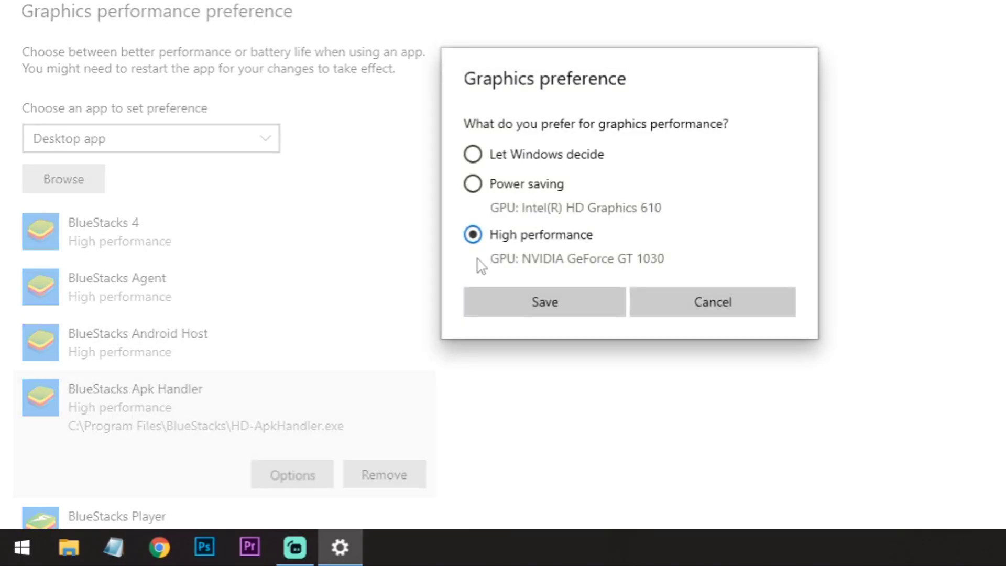
{"action": "left_click", "coordinate": [544, 299]}
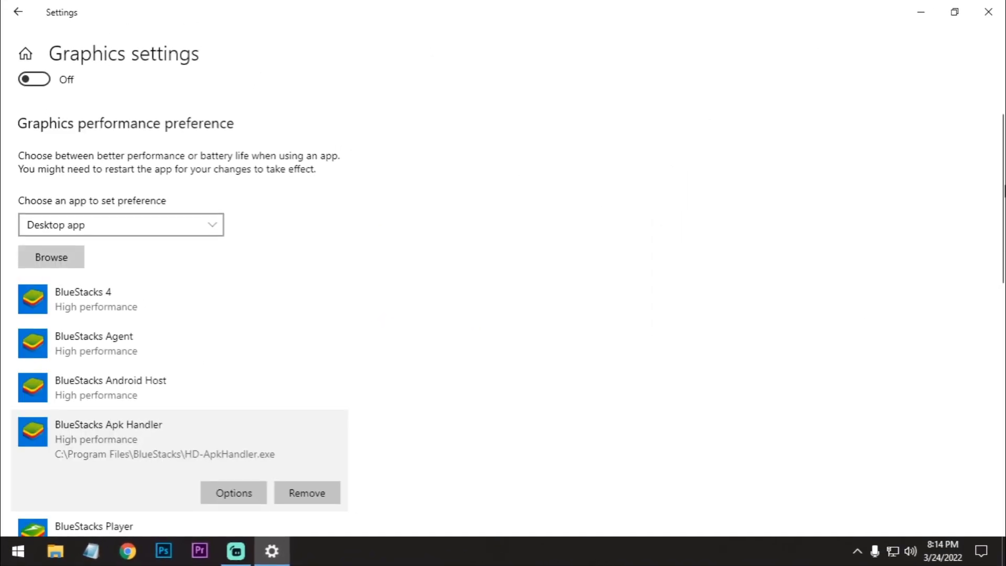
{"action": "scroll", "coordinate": [882, 285], "scroll_direction": "down", "scroll_amount": 3}
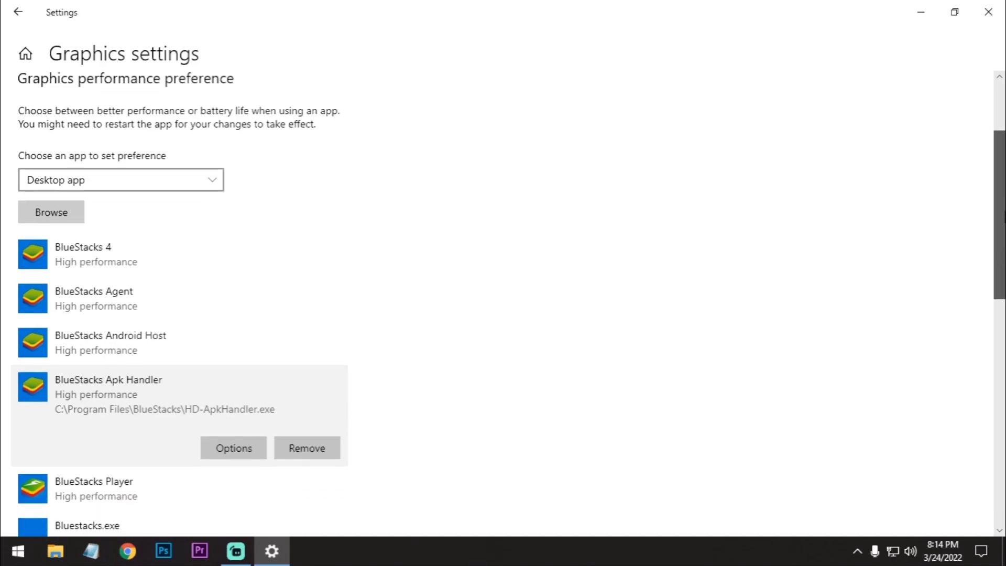
{"action": "left_click", "coordinate": [989, 12]}
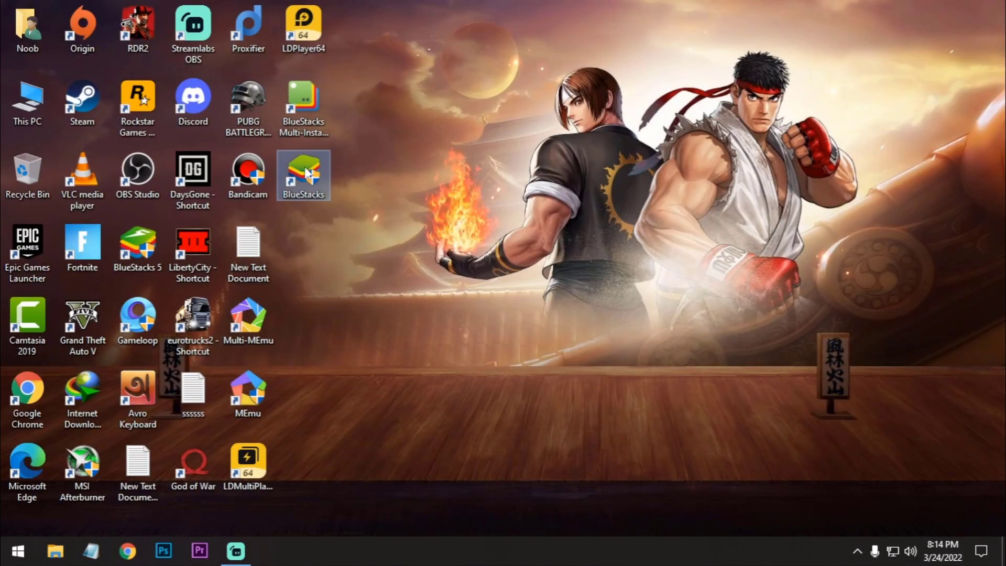
Step: Open the BlueStacks shortcut's file location, check the Bluestacks application's compatibility settings, and dismiss the properties
{"action": "right_click", "coordinate": [307, 174]}
{"action": "left_click", "coordinate": [351, 190]}
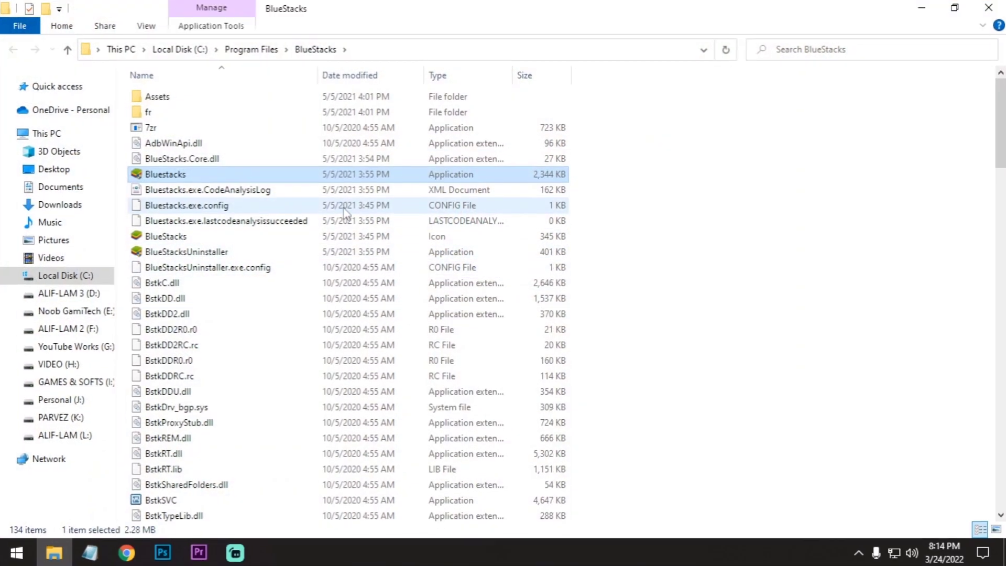
{"action": "right_click", "coordinate": [164, 173]}
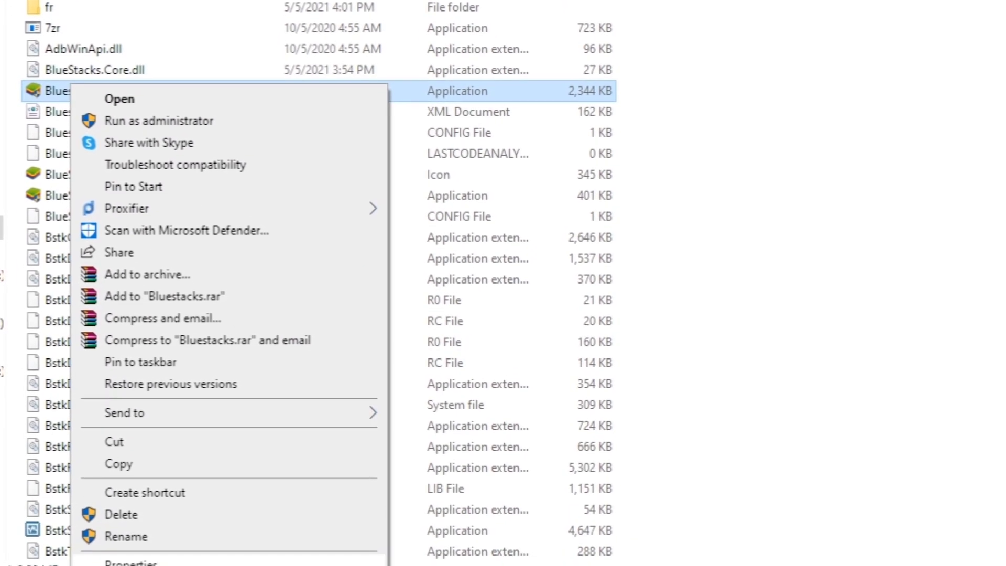
{"action": "left_click", "coordinate": [131, 562]}
{"action": "left_click", "coordinate": [178, 90]}
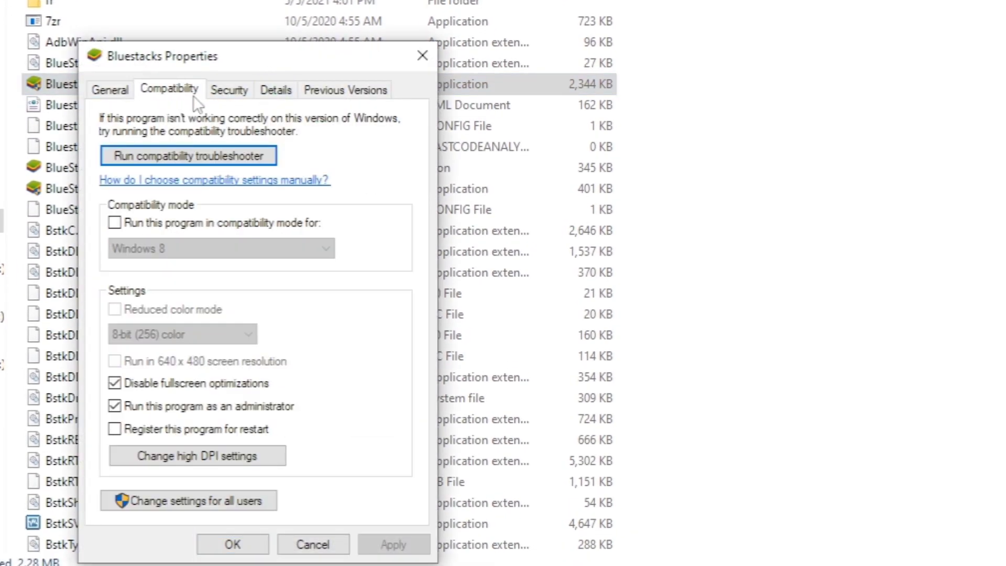
{"action": "left_click", "coordinate": [304, 543]}
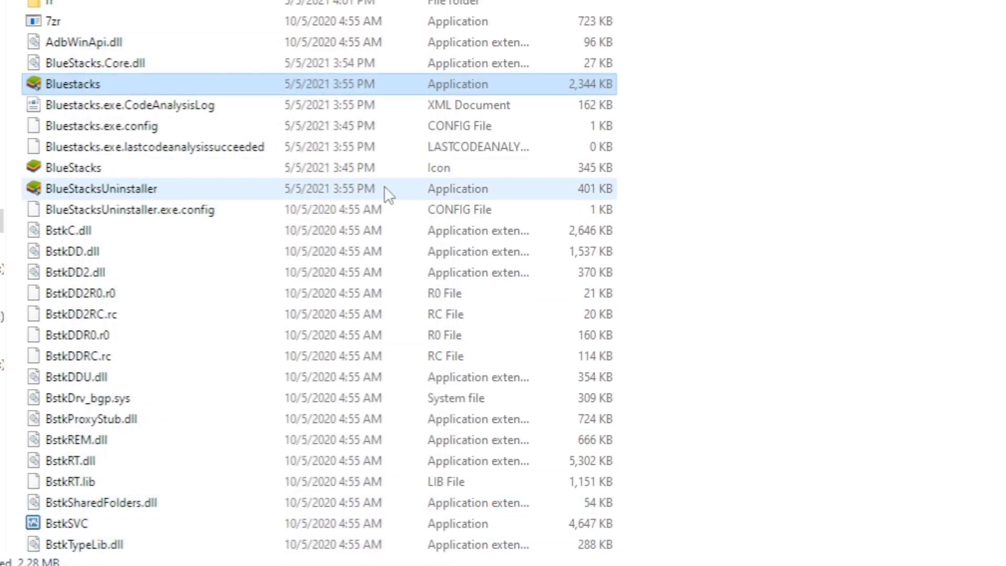
Step: Check the compatibility settings of the HD-Agent application in the BlueStacks folder and dismiss its properties
{"action": "scroll", "coordinate": [702, 199], "scroll_direction": "down", "scroll_amount": 13}
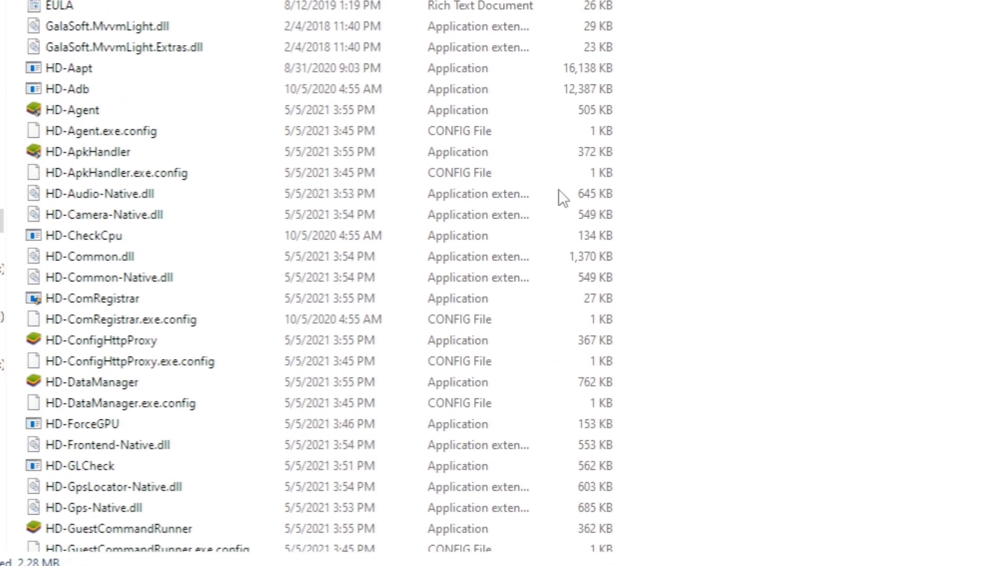
{"action": "right_click", "coordinate": [90, 110]}
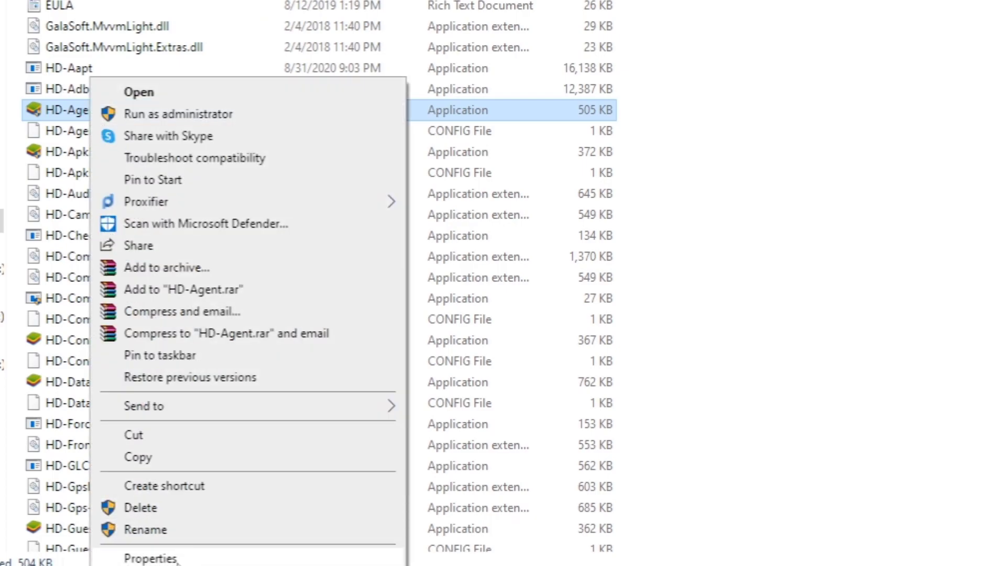
{"action": "left_click", "coordinate": [177, 560]}
{"action": "left_click", "coordinate": [237, 89]}
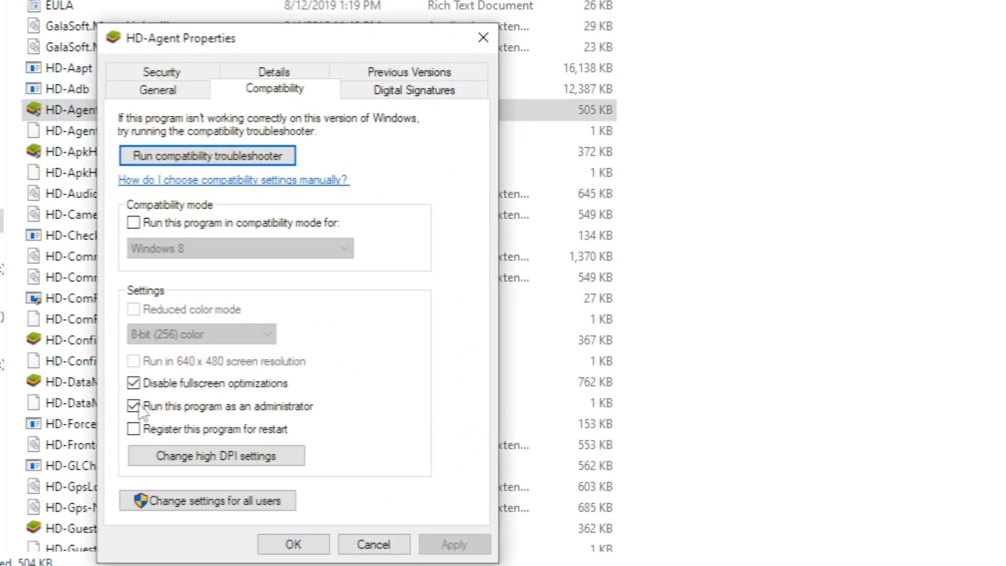
{"action": "left_click", "coordinate": [366, 544]}
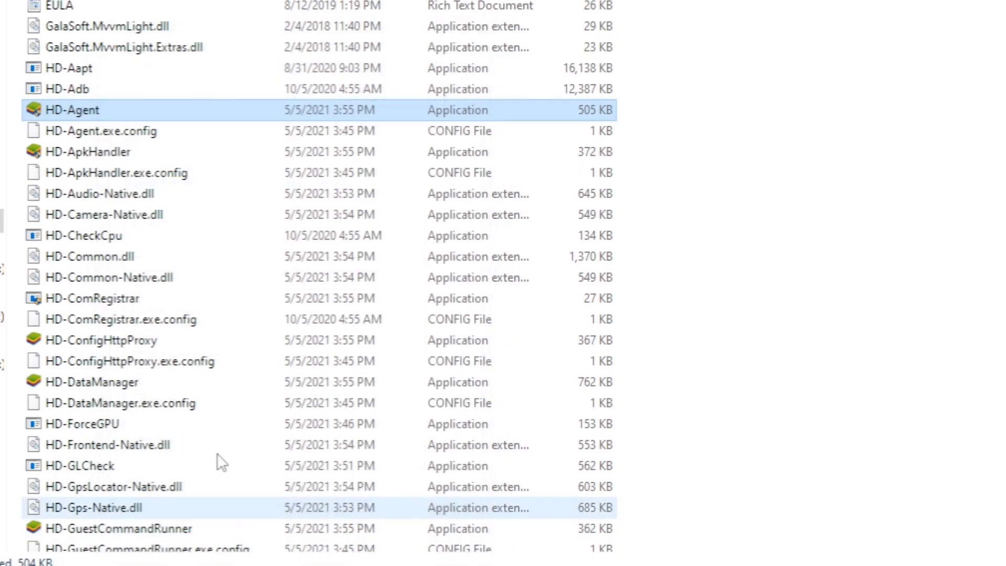
Step: Check the compatibility settings of the HD-ApkHandler application and dismiss its properties without changes
{"action": "right_click", "coordinate": [58, 152]}
{"action": "left_click", "coordinate": [148, 559]}
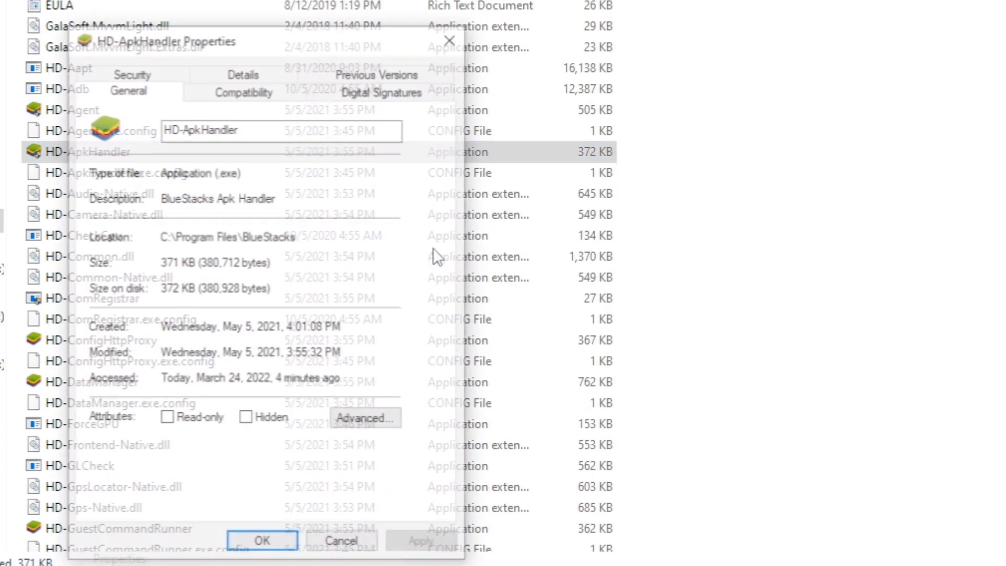
{"action": "left_click", "coordinate": [213, 91]}
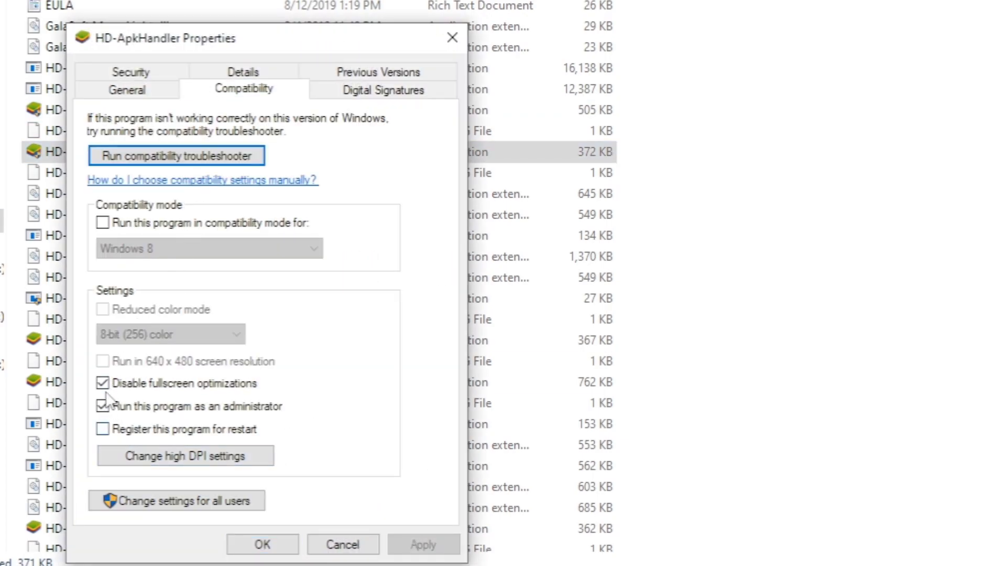
{"action": "left_click", "coordinate": [346, 543]}
Step: Find the HD-Player application further down the folder, check its compatibility settings, and dismiss the properties
{"action": "scroll", "coordinate": [320, 277], "scroll_direction": "down", "scroll_amount": 8}
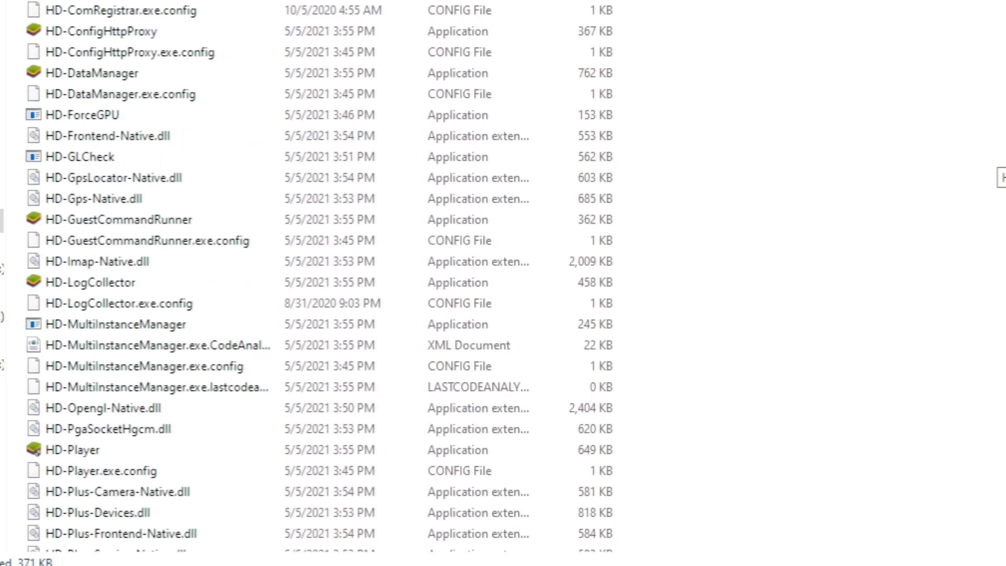
{"action": "scroll", "coordinate": [320, 277], "scroll_direction": "down", "scroll_amount": 2}
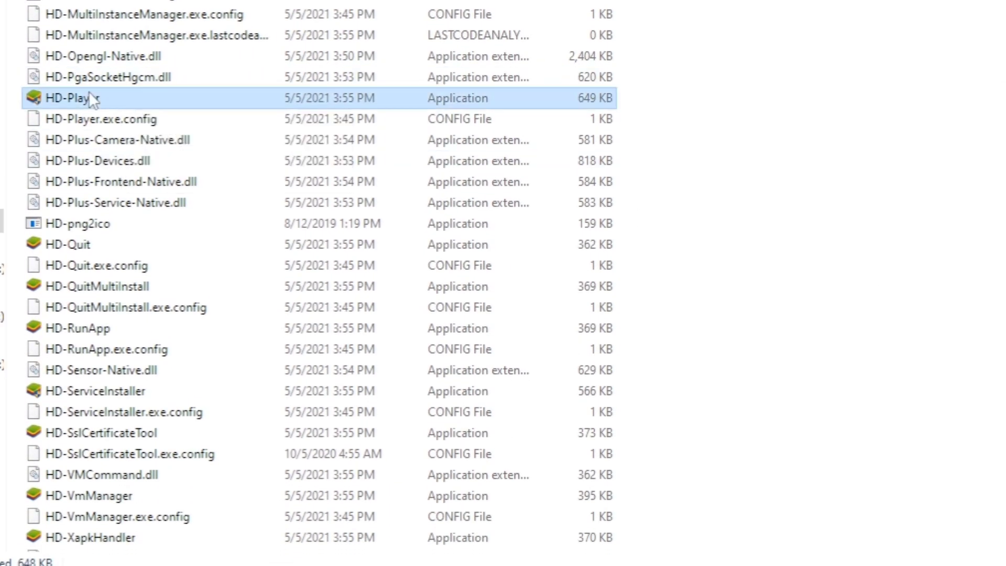
{"action": "right_click", "coordinate": [90, 93]}
{"action": "left_click", "coordinate": [147, 560]}
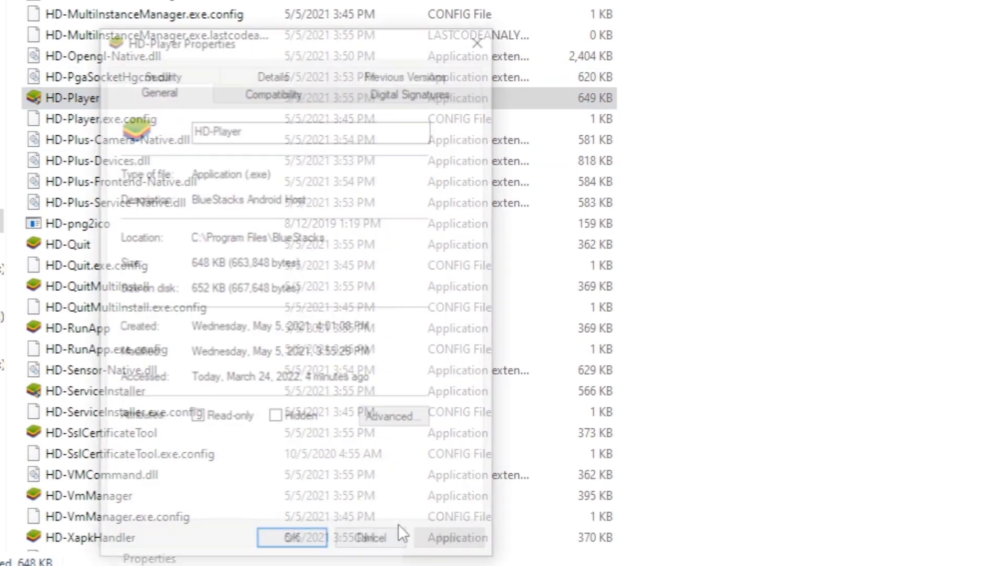
{"action": "left_click", "coordinate": [259, 89]}
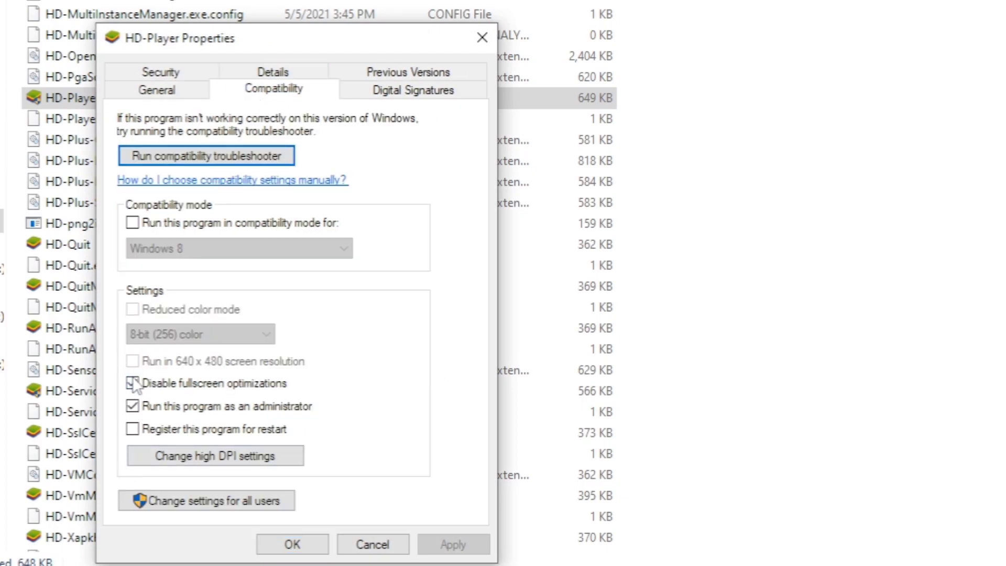
{"action": "left_click", "coordinate": [391, 537]}
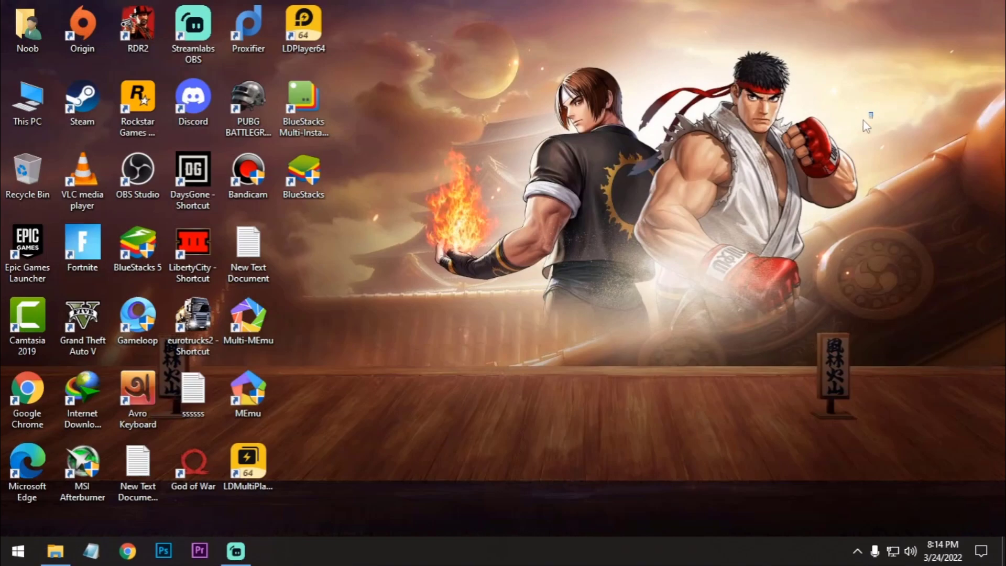
{"action": "right_click", "coordinate": [501, 88]}
{"action": "left_click", "coordinate": [524, 131]}
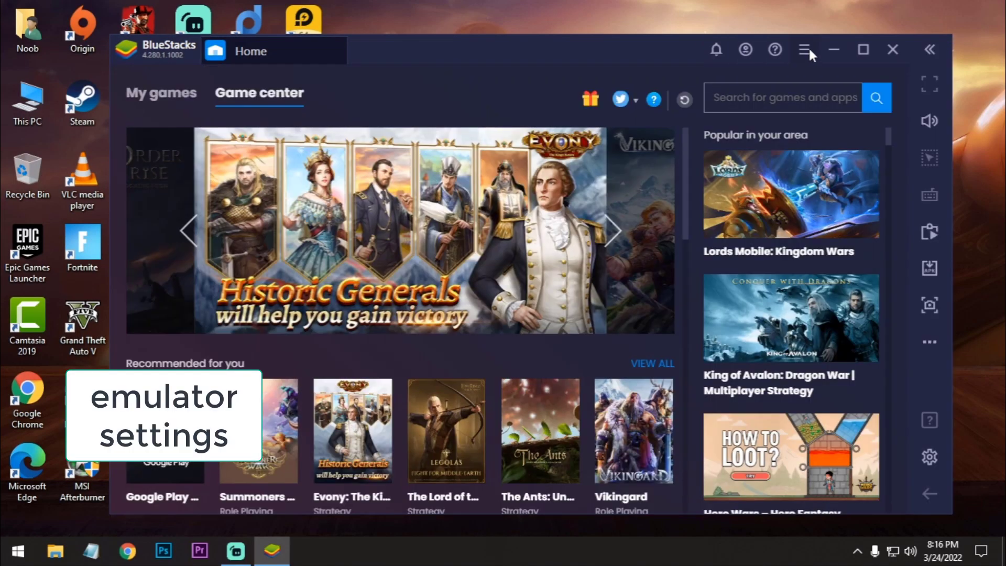
Step: In the BlueStacks engine settings, keep the CPU at Medium (2 Cores) and set the RAM to High (3 GB)
{"action": "left_click", "coordinate": [805, 49]}
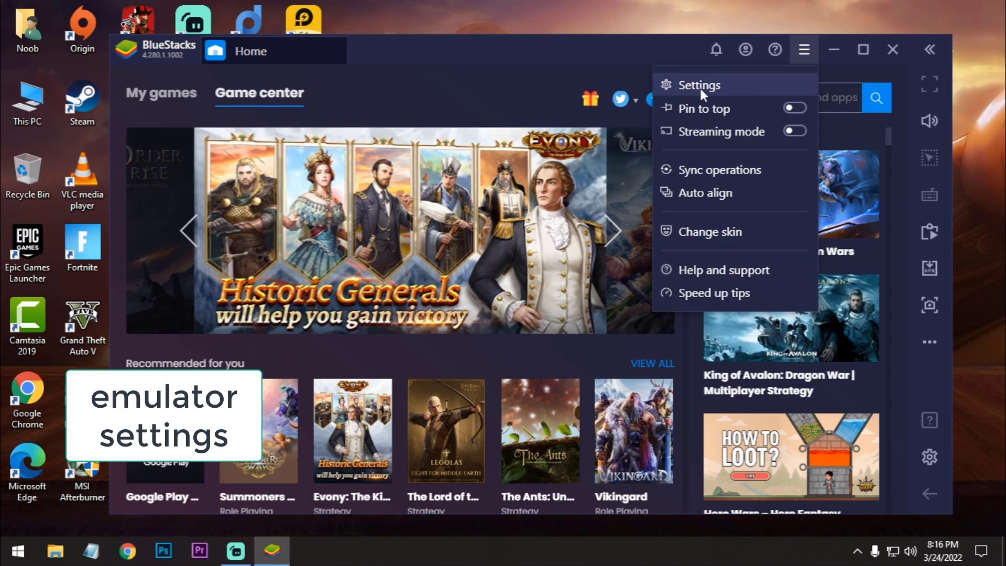
{"action": "left_click", "coordinate": [700, 85]}
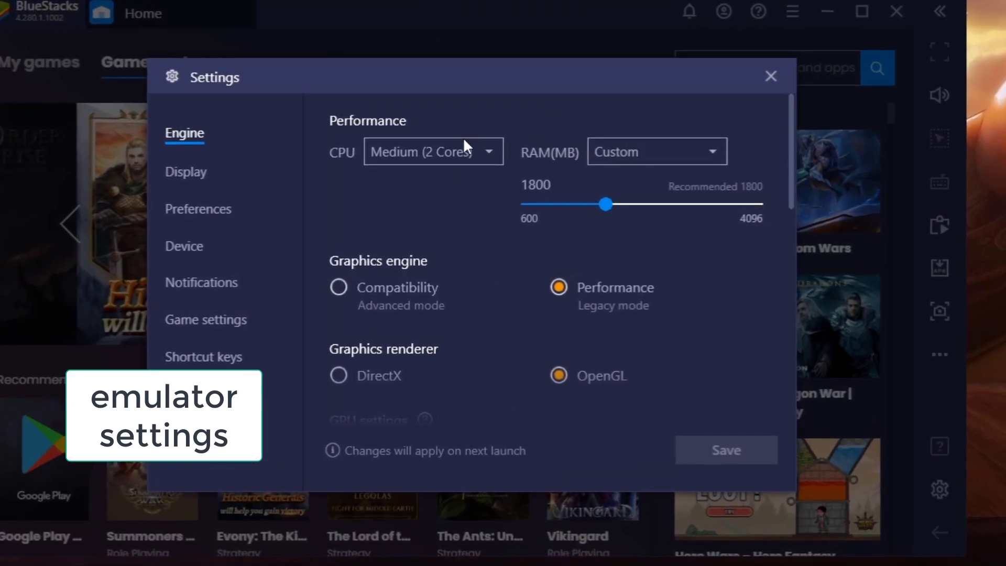
{"action": "left_click", "coordinate": [485, 147]}
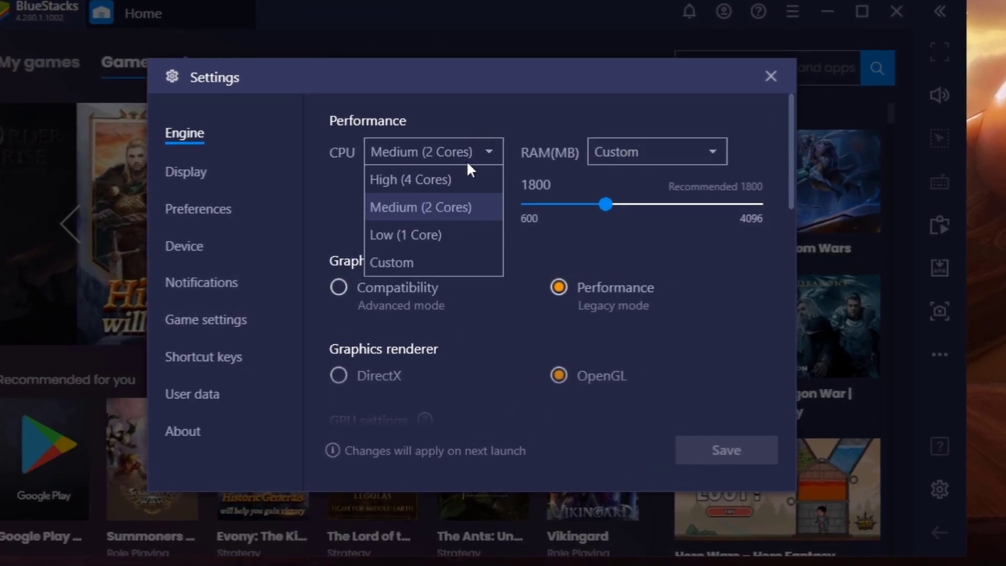
{"action": "left_click", "coordinate": [416, 210]}
{"action": "left_click", "coordinate": [691, 149]}
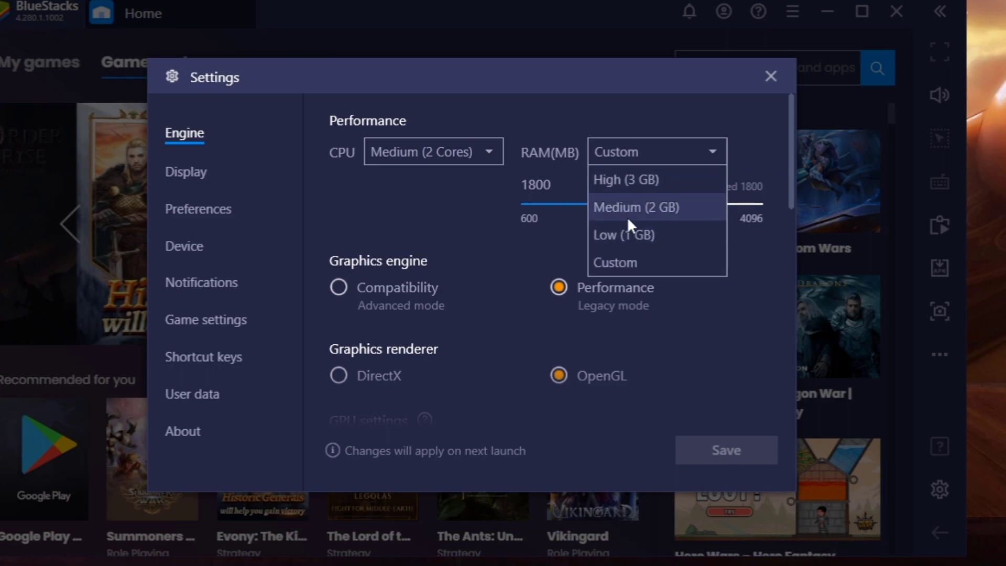
{"action": "left_click", "coordinate": [650, 210]}
{"action": "left_click", "coordinate": [683, 151]}
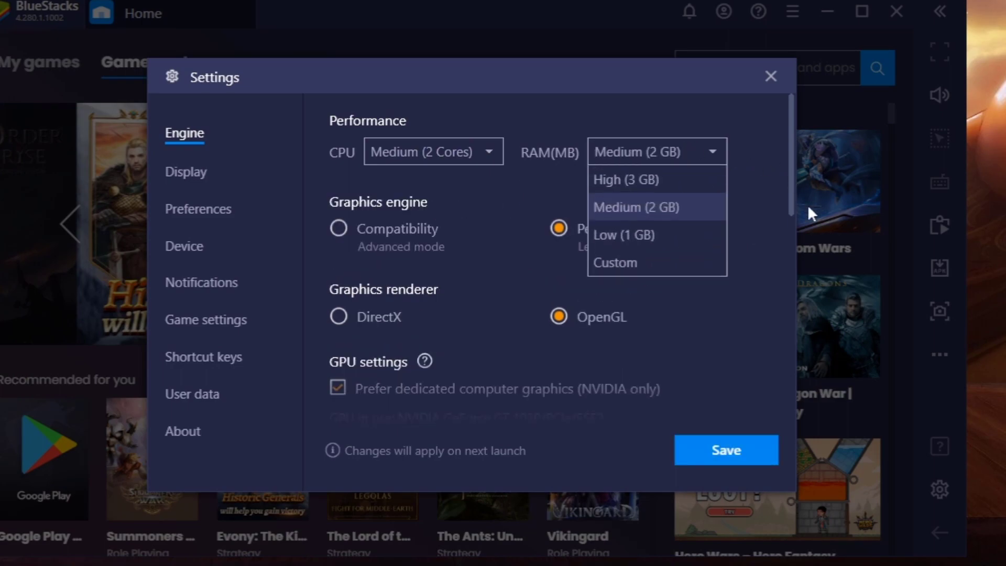
{"action": "left_click", "coordinate": [597, 180]}
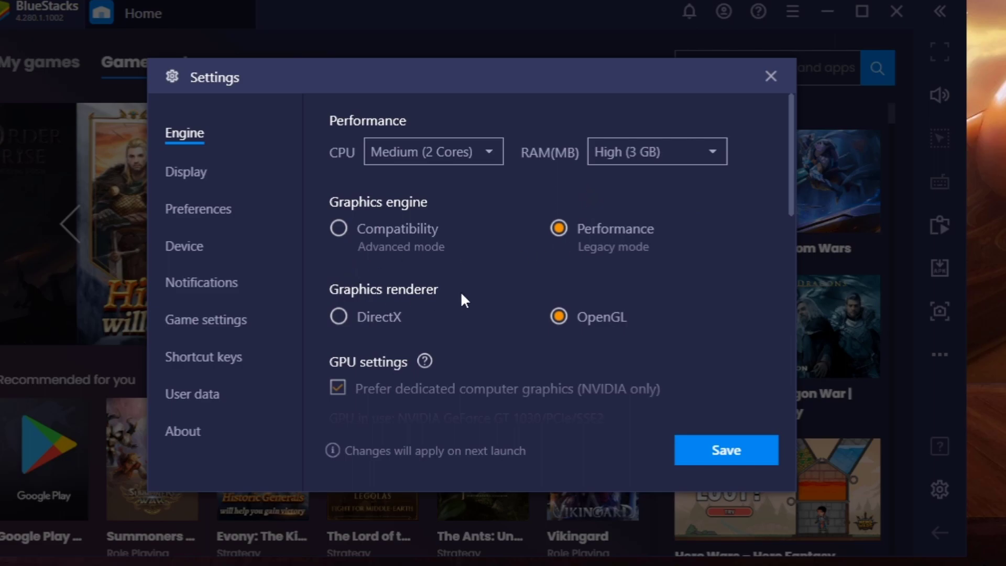
Step: Enable high frame rates, set the frame rate to 90 FPS, and save the engine settings
{"action": "left_click_drag", "start_coordinate": [788, 209], "coordinate": [785, 284]}
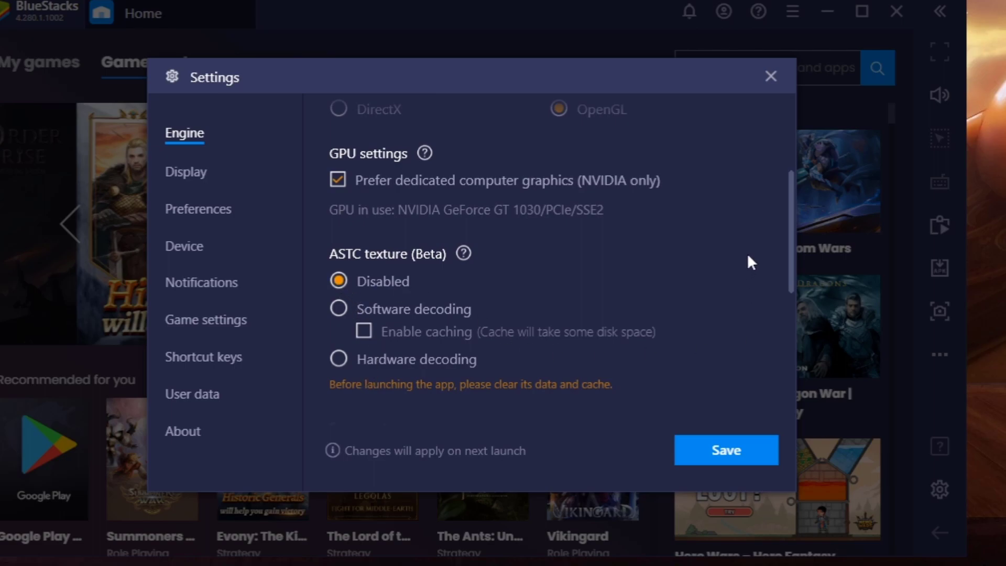
{"action": "left_click_drag", "start_coordinate": [788, 263], "coordinate": [784, 378]}
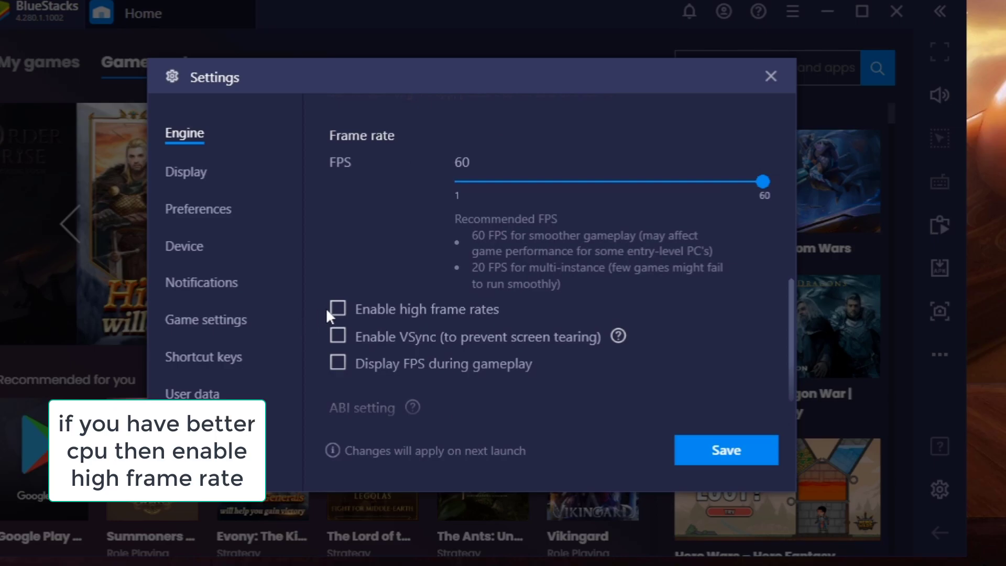
{"action": "left_click_drag", "start_coordinate": [573, 183], "coordinate": [573, 185]}
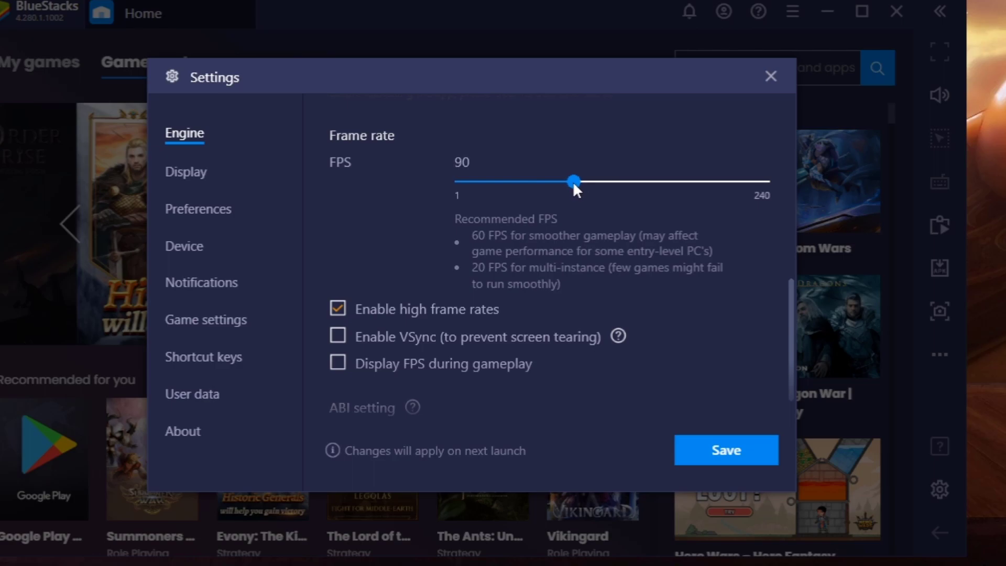
{"action": "left_click", "coordinate": [708, 451]}
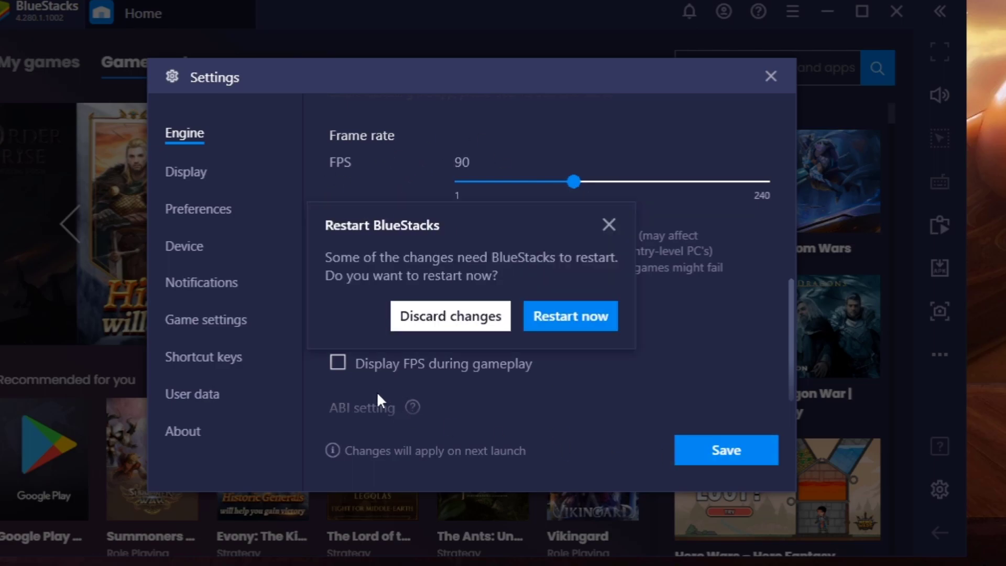
{"action": "left_click", "coordinate": [606, 227]}
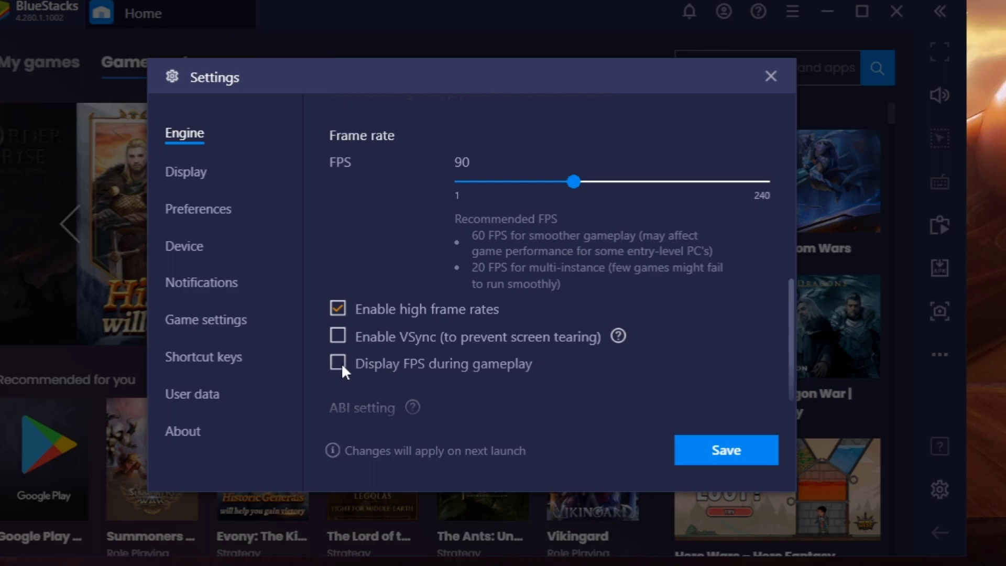
Step: Review the emulator's display resolution, DPI and preference settings
{"action": "left_click", "coordinate": [161, 174]}
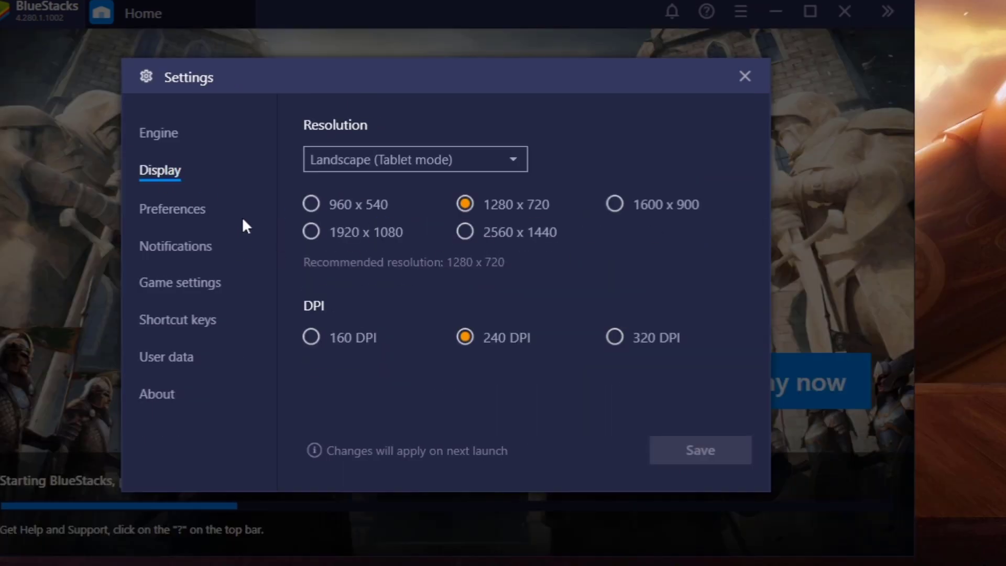
{"action": "left_click", "coordinate": [149, 208]}
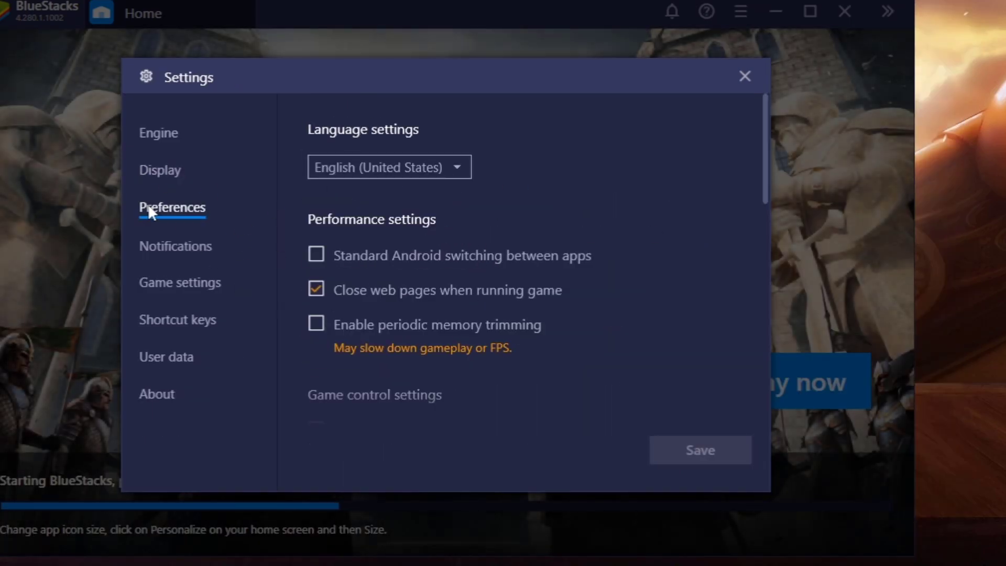
Step: Turn off the sound, ribbon, toast, gamepad, auto hide and app notifications in the emulator's notification settings
{"action": "left_click", "coordinate": [173, 252]}
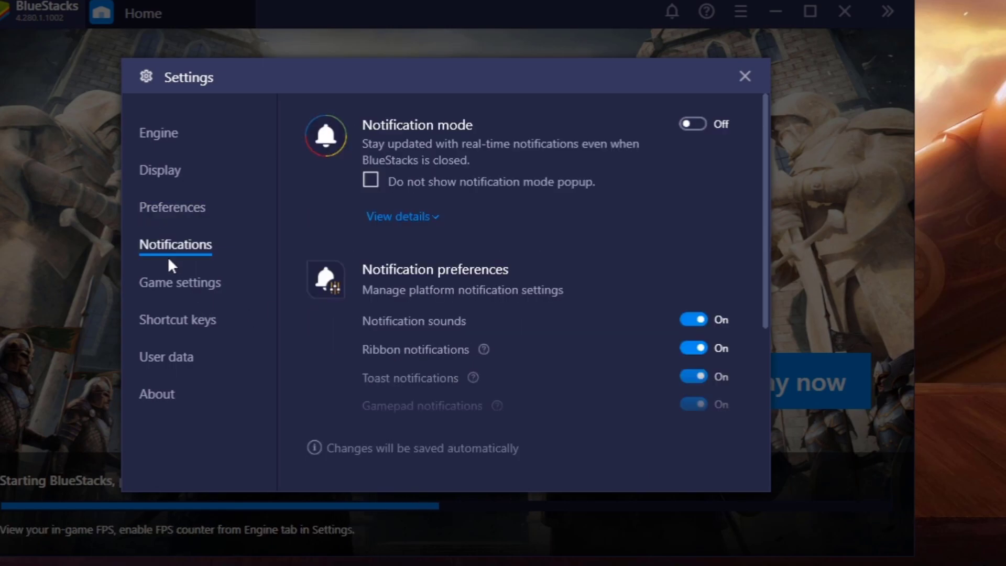
{"action": "left_click", "coordinate": [700, 347]}
{"action": "left_click", "coordinate": [693, 376]}
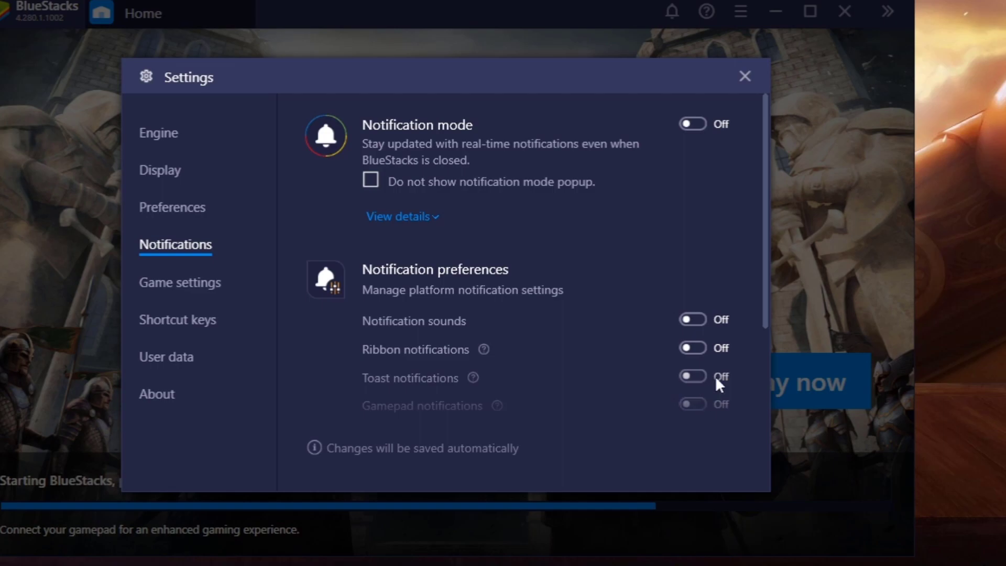
{"action": "left_click_drag", "start_coordinate": [764, 307], "coordinate": [745, 416]}
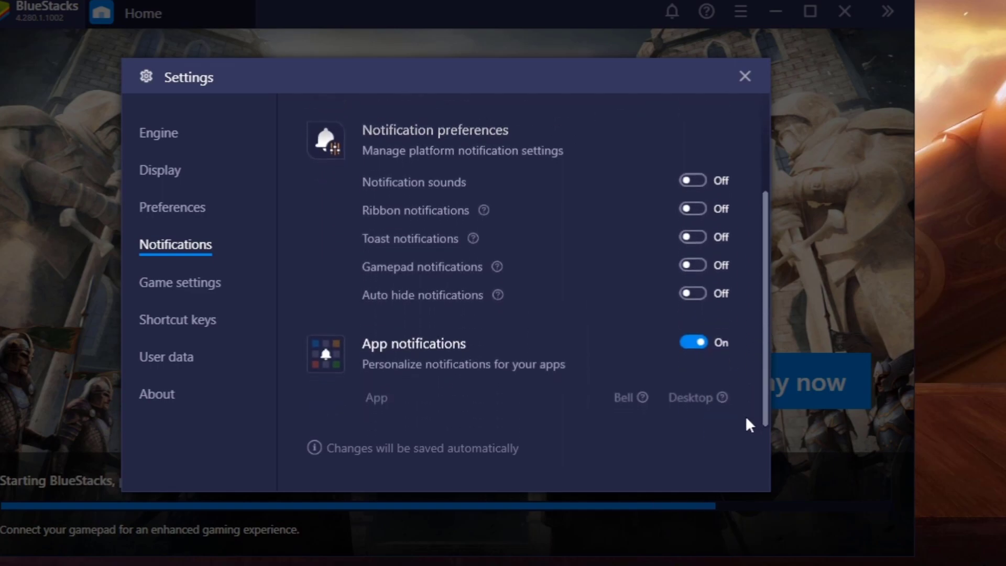
{"action": "left_click", "coordinate": [697, 344]}
Step: Look through the game settings, shortcut keys, user data, About and engine pages, and close the settings
{"action": "left_click", "coordinate": [157, 291]}
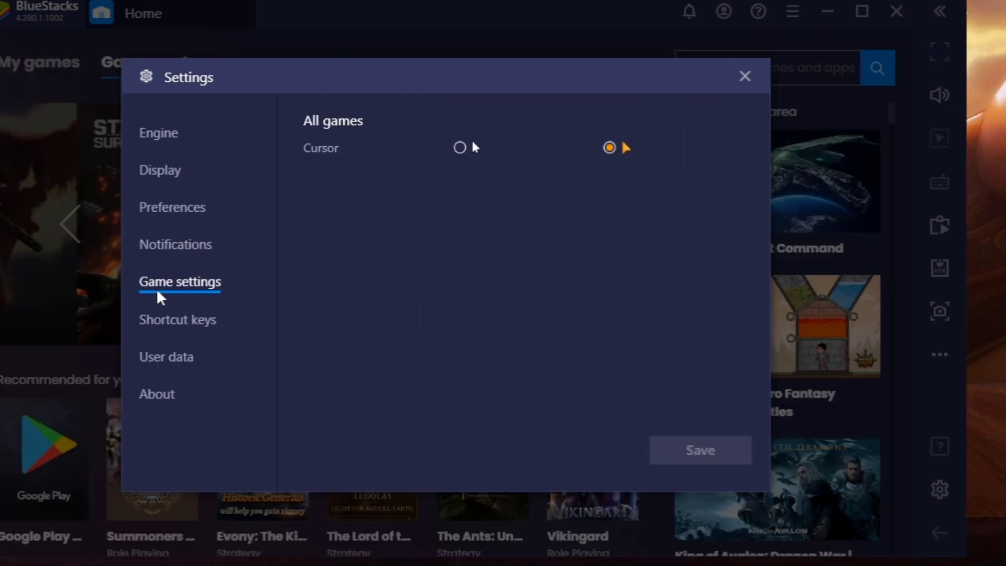
{"action": "left_click", "coordinate": [174, 328]}
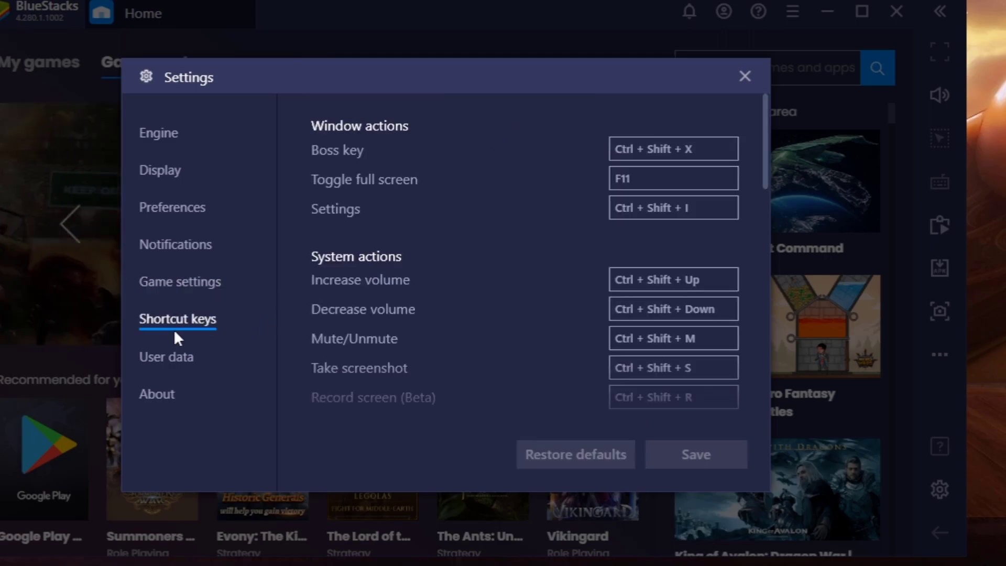
{"action": "left_click", "coordinate": [168, 360]}
{"action": "left_click", "coordinate": [161, 388]}
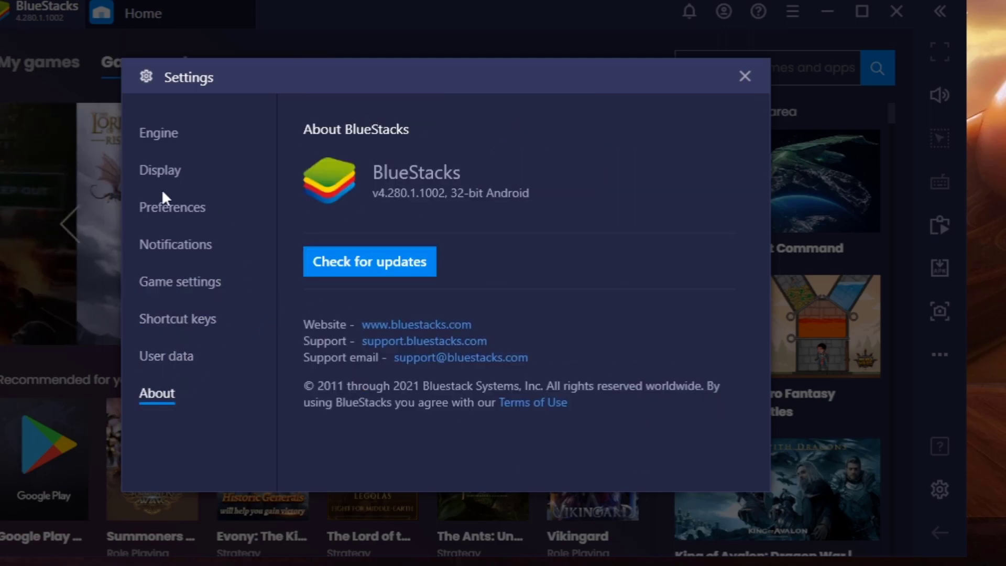
{"action": "left_click", "coordinate": [164, 137]}
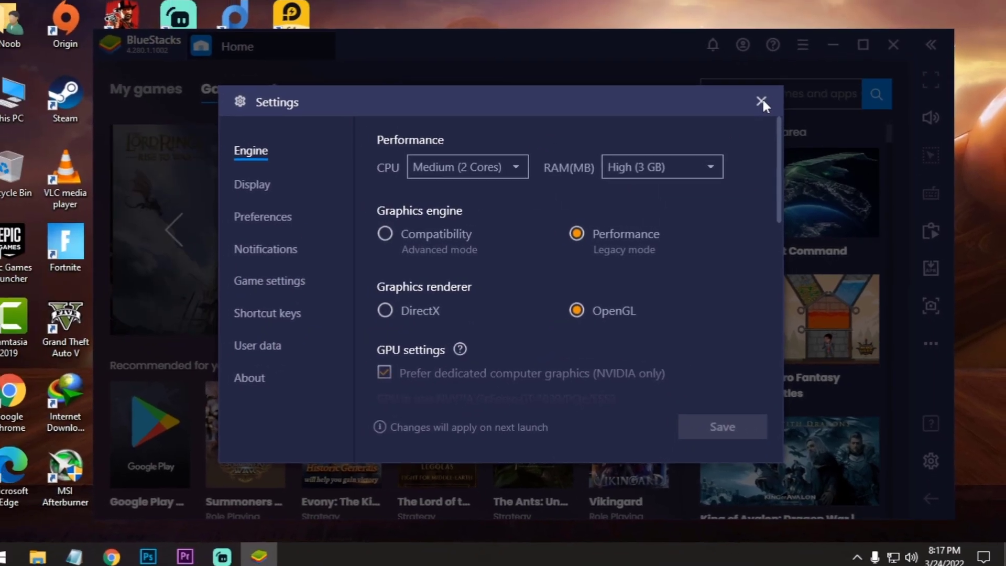
{"action": "left_click", "coordinate": [745, 76]}
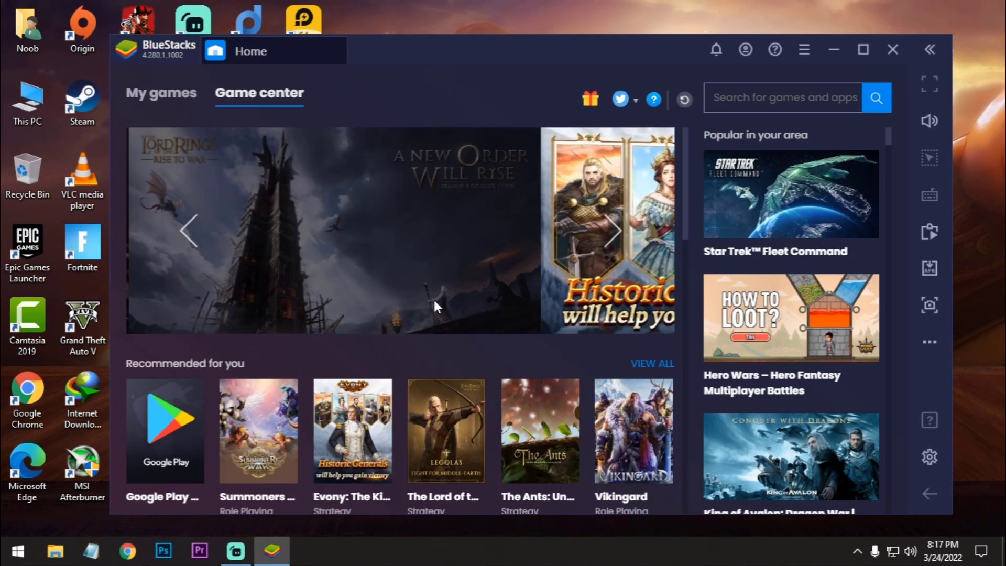
Step: Switch to Chrome and open the Community page of the Noob GamiTech YouTube channel
{"action": "left_click", "coordinate": [127, 551]}
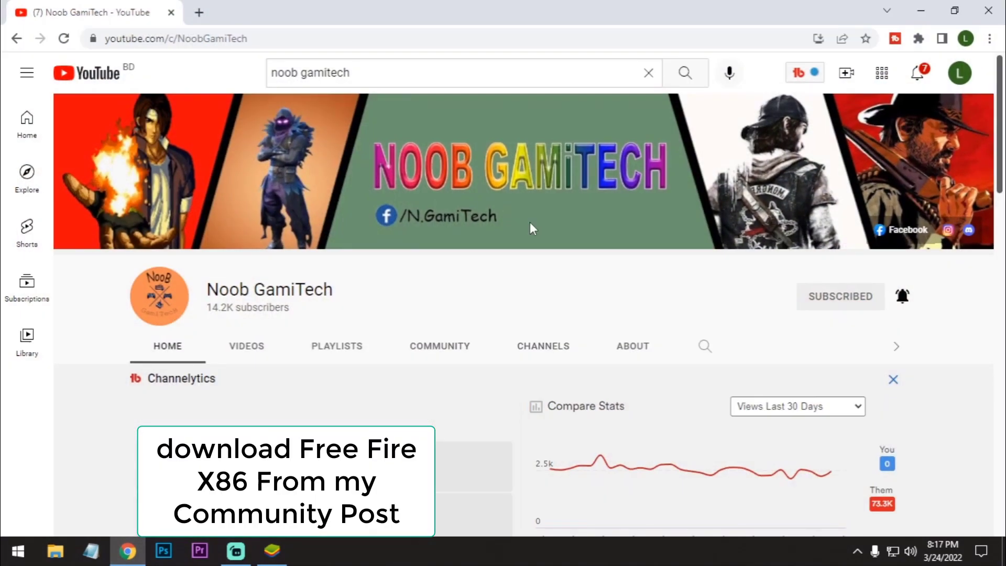
{"action": "left_click", "coordinate": [454, 350]}
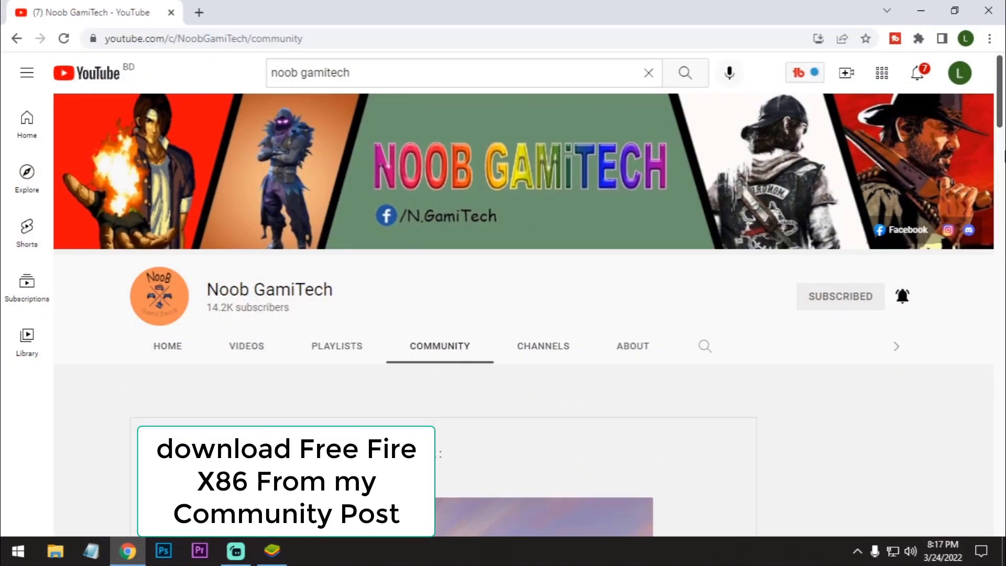
Step: Download FREE FIRE X86 BY NGT.apk from the Google Drive link in the Free Fire New Update X86 community post
{"action": "scroll", "coordinate": [648, 183], "scroll_direction": "down", "scroll_amount": 4}
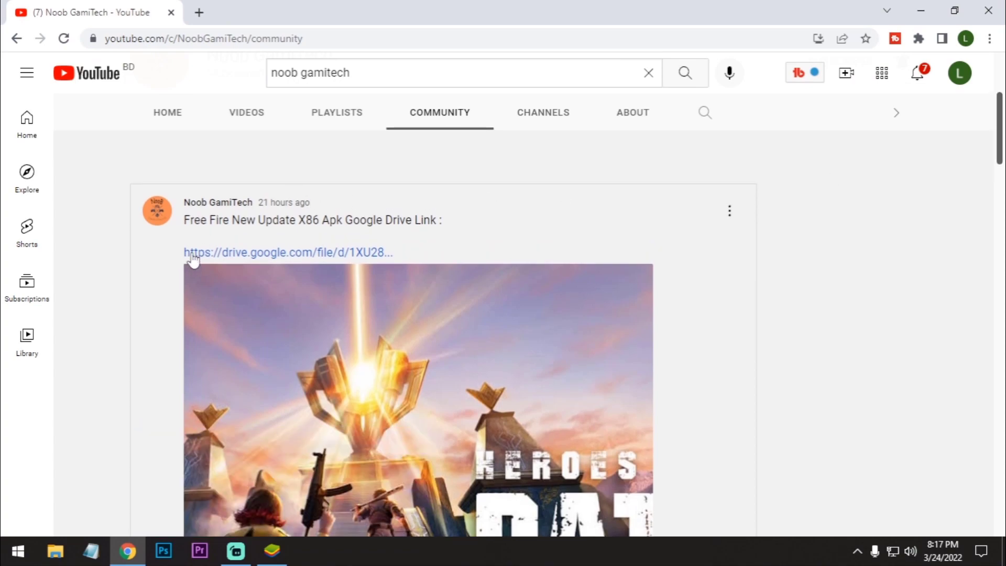
{"action": "left_click", "coordinate": [252, 256]}
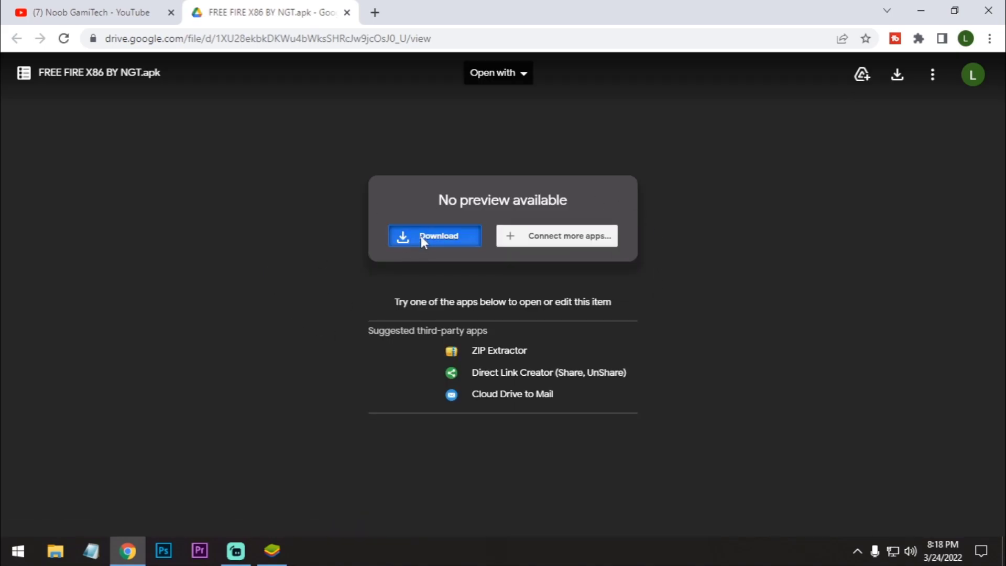
{"action": "left_click", "coordinate": [423, 240]}
{"action": "left_click", "coordinate": [427, 207]}
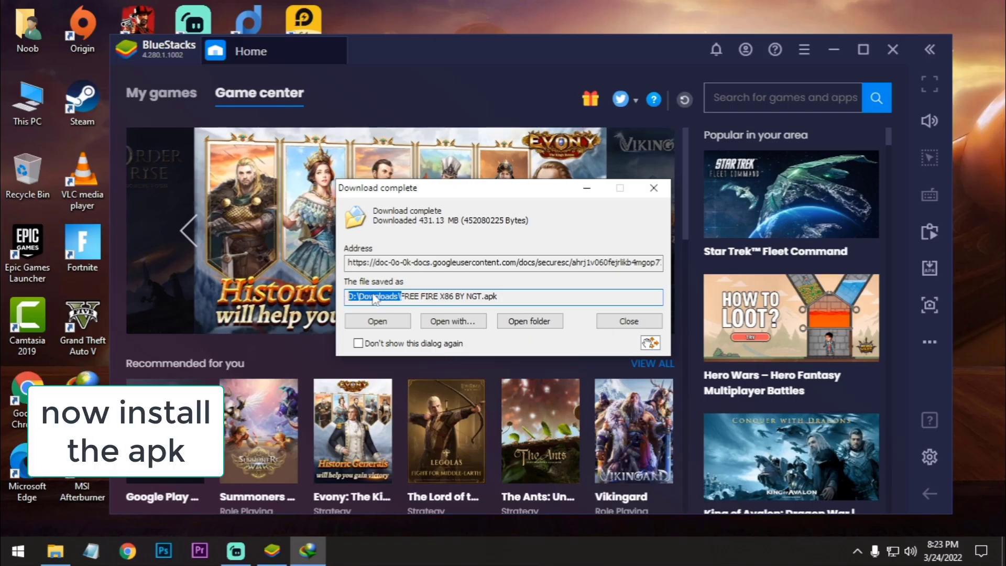
Step: Copy the downloaded APK's folder path D:\Downloads\ and show My games in BlueStacks
{"action": "right_click", "coordinate": [374, 297]}
{"action": "left_click", "coordinate": [401, 335]}
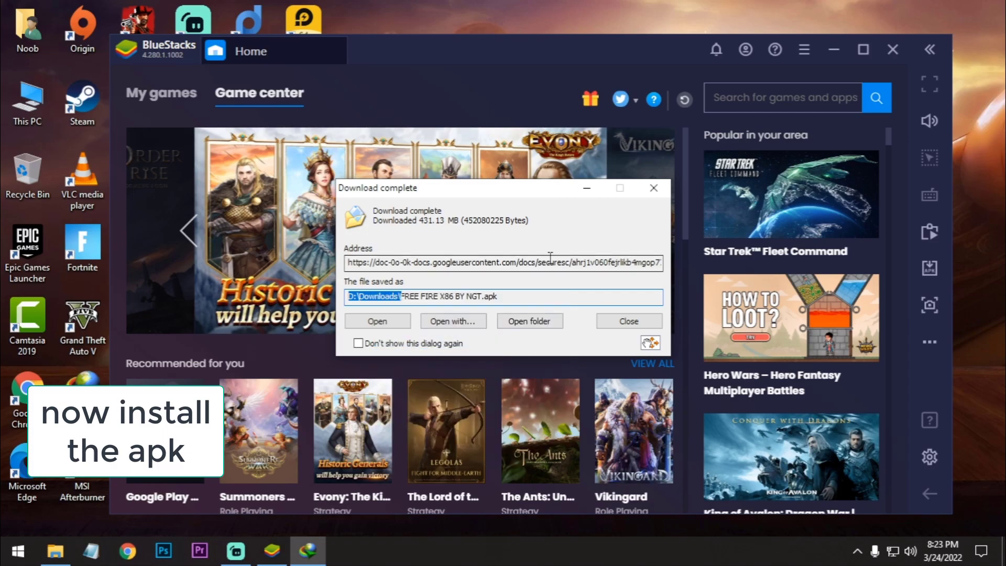
{"action": "left_click", "coordinate": [587, 187]}
{"action": "left_click", "coordinate": [154, 104]}
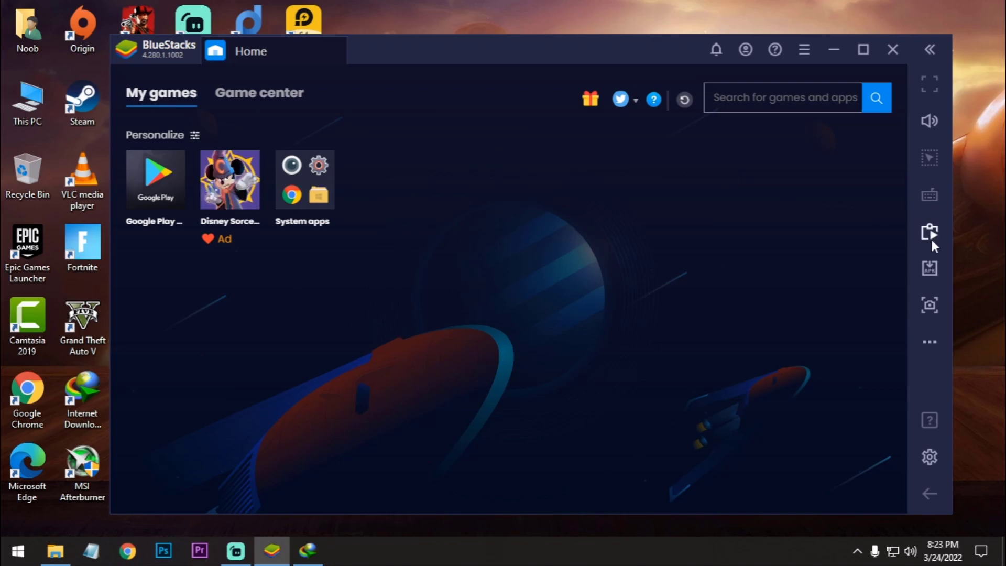
Step: Install the FREE FIRE X86 BY NGT APK from the D:\Downloads folder into the emulator
{"action": "left_click", "coordinate": [930, 268]}
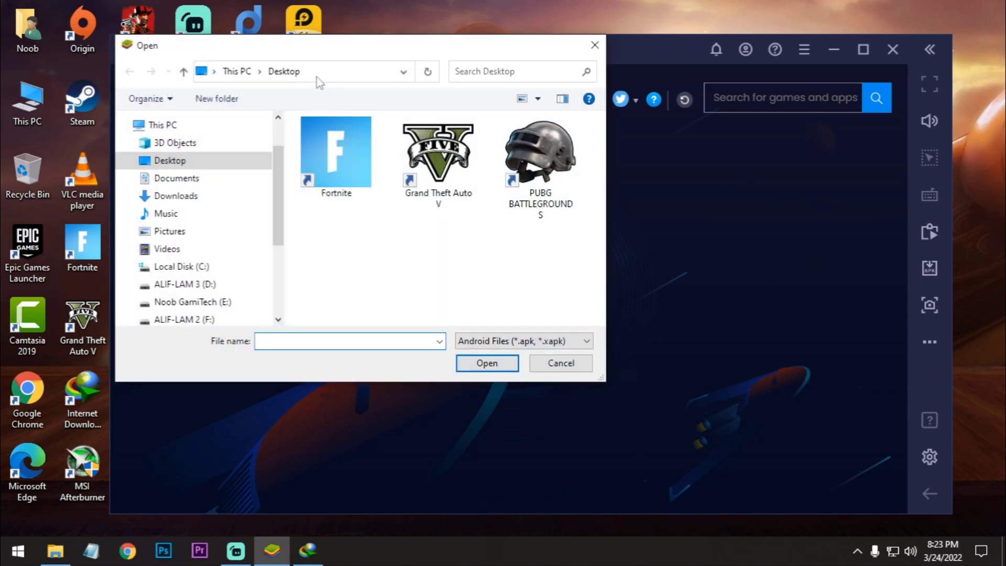
{"action": "left_click", "coordinate": [294, 72]}
{"action": "right_click", "coordinate": [286, 68]}
{"action": "left_click", "coordinate": [320, 136]}
{"action": "key", "text": "Return"}
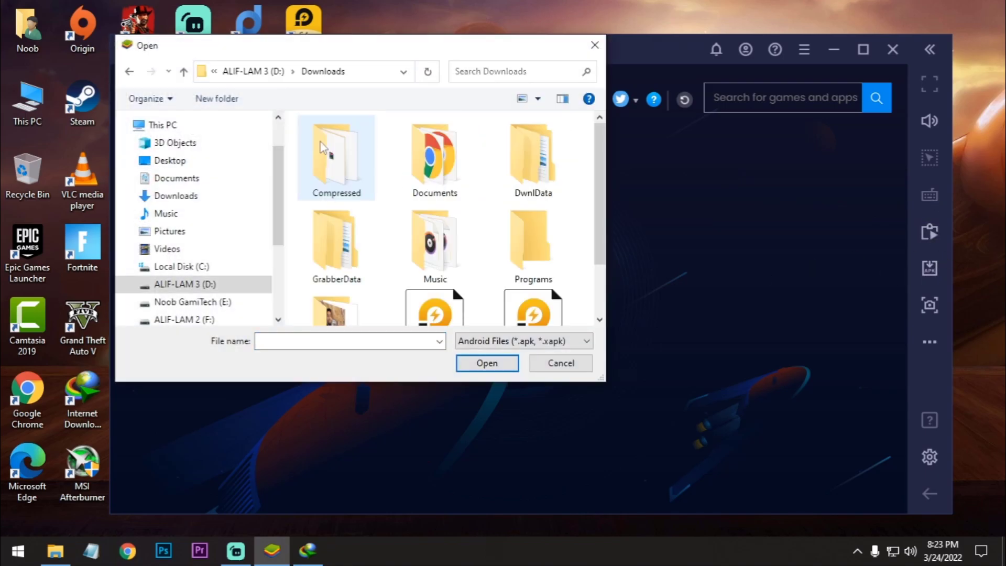
{"action": "left_click_drag", "start_coordinate": [601, 180], "coordinate": [602, 283]}
{"action": "left_click", "coordinate": [438, 284]}
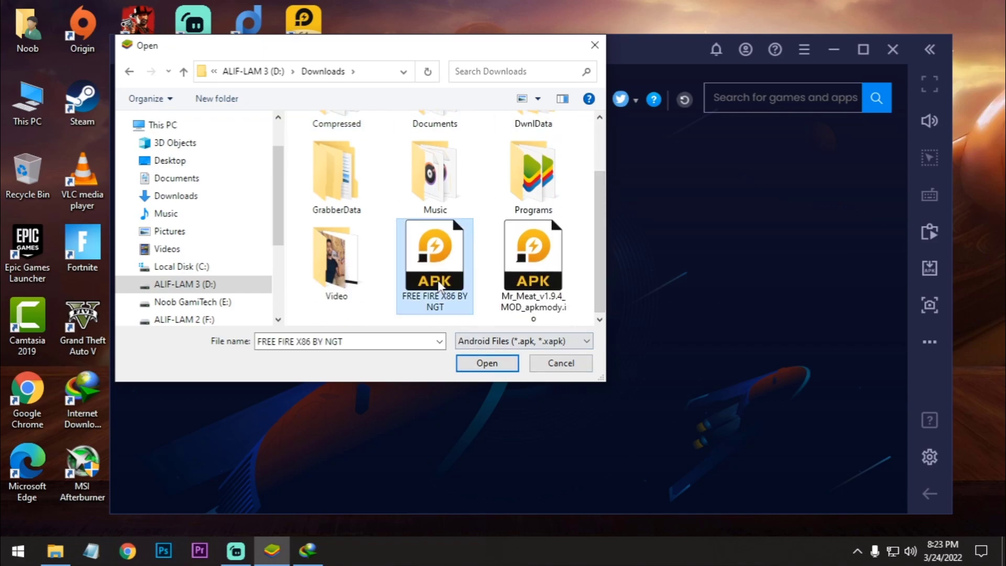
{"action": "left_click", "coordinate": [499, 367]}
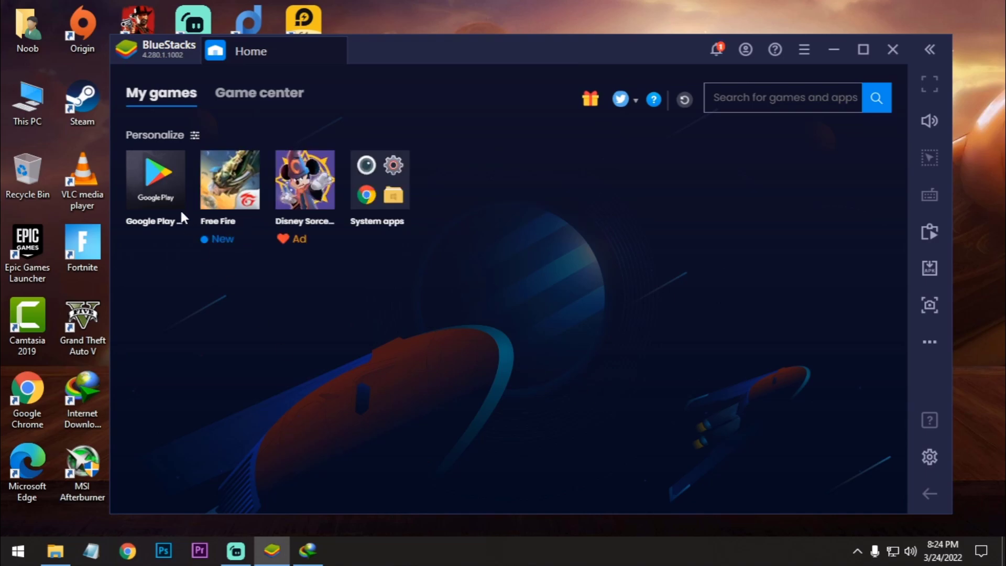
Step: Launch Free Fire and dismiss the introductory game control tips
{"action": "left_click", "coordinate": [222, 204]}
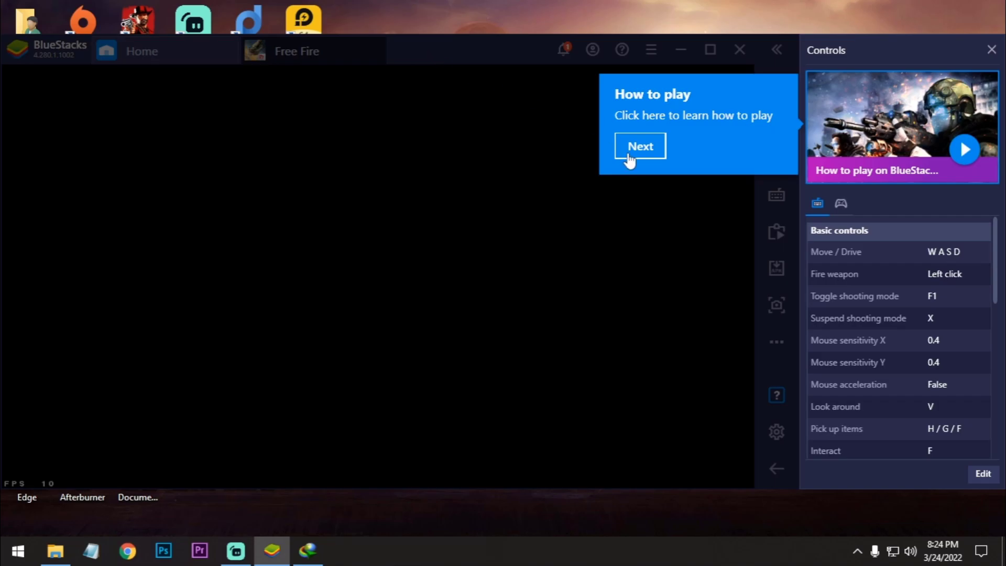
{"action": "left_click", "coordinate": [634, 149]}
{"action": "left_click", "coordinate": [640, 368]}
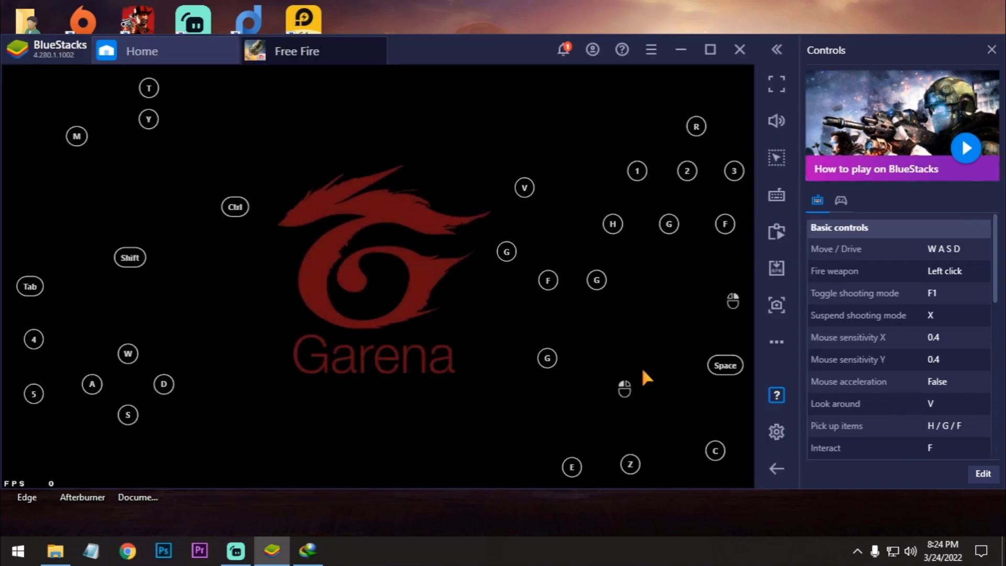
{"action": "left_click", "coordinate": [598, 260]}
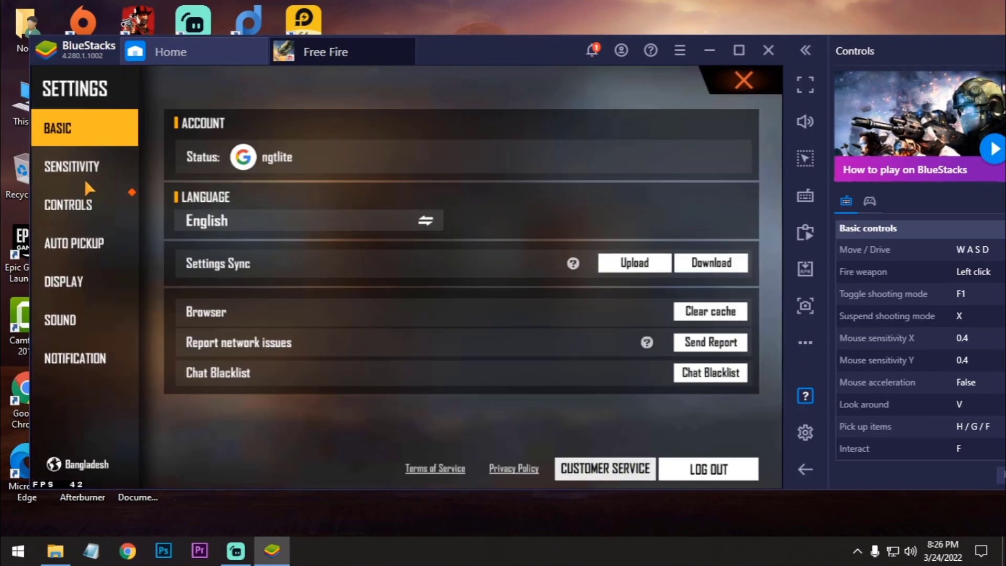
Step: Set Free Fire's display to Smooth graphics, High for High FPS and a Rotating minimap, and leave the game settings
{"action": "left_click", "coordinate": [78, 283]}
{"action": "left_click", "coordinate": [551, 157]}
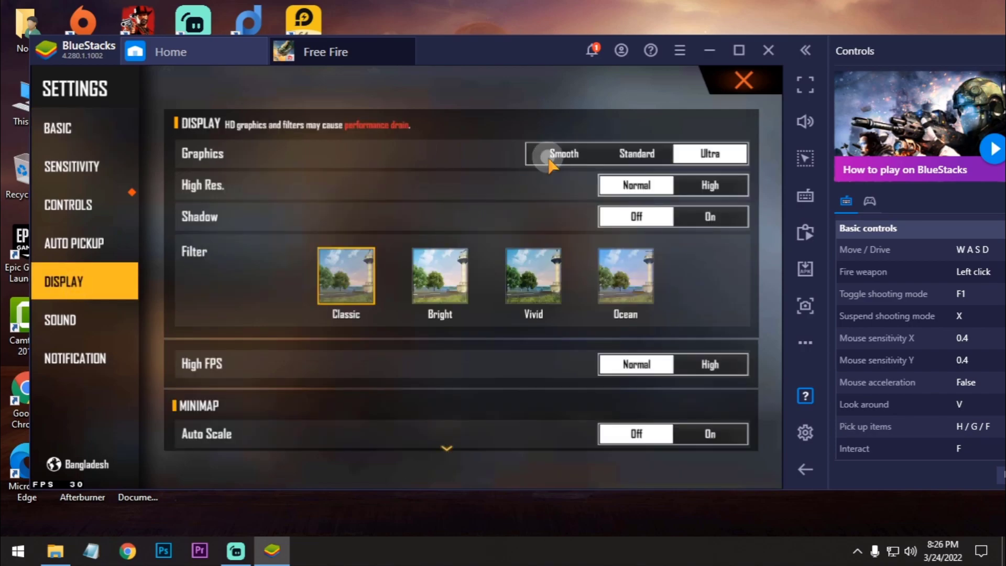
{"action": "left_click", "coordinate": [709, 206]}
{"action": "left_click", "coordinate": [550, 334]}
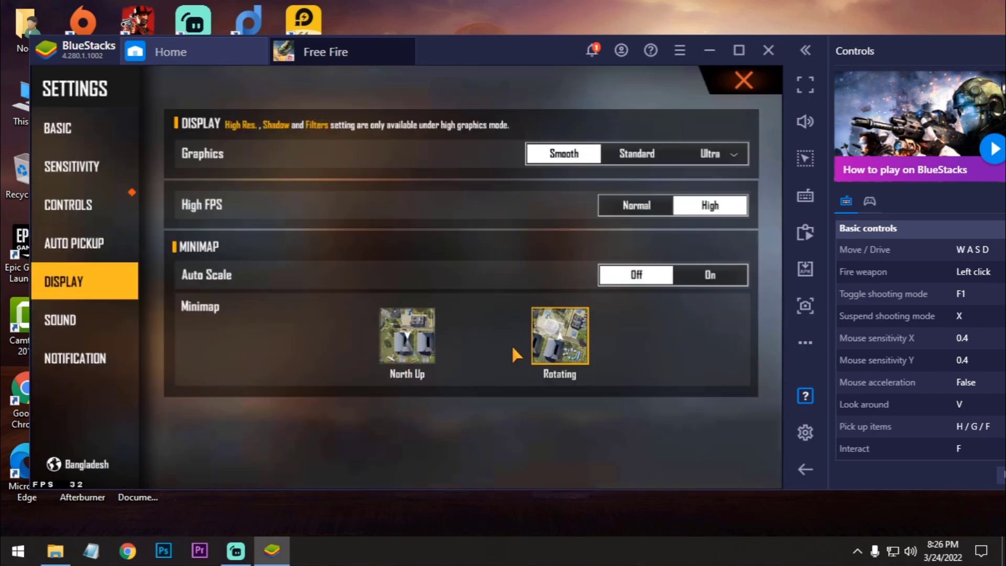
{"action": "key", "text": "Escape"}
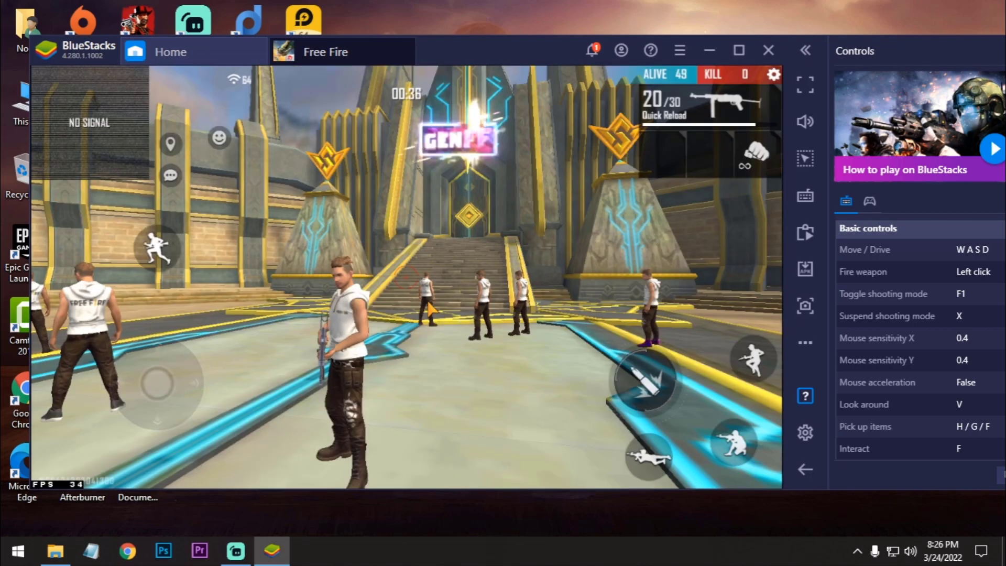
Step: Test the game's smoothness by running, jumping, switching weapons and shooting around the pre-match waiting area
{"action": "key", "text": "w"}
{"action": "key", "text": "3"}
{"action": "key", "text": "d"}
{"action": "key", "text": "space"}
{"action": "key", "text": "w"}
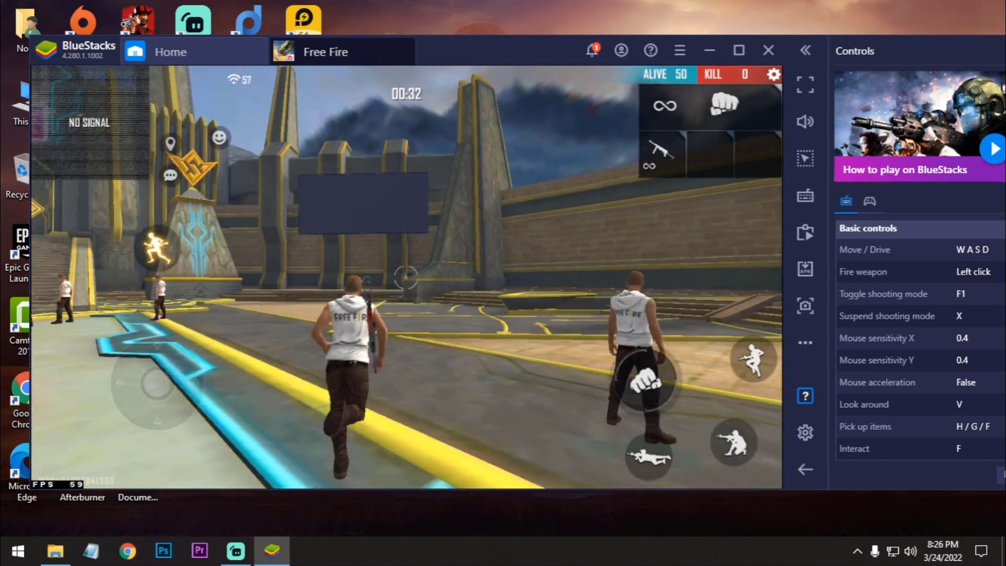
{"action": "key", "text": "1"}
{"action": "key", "text": "space"}
{"action": "left_click", "coordinate": [406, 277]}
{"action": "left_click", "coordinate": [405, 278]}
{"action": "key", "text": "w"}
{"action": "key", "text": "r"}
{"action": "key", "text": "w"}
{"action": "key", "text": "space"}
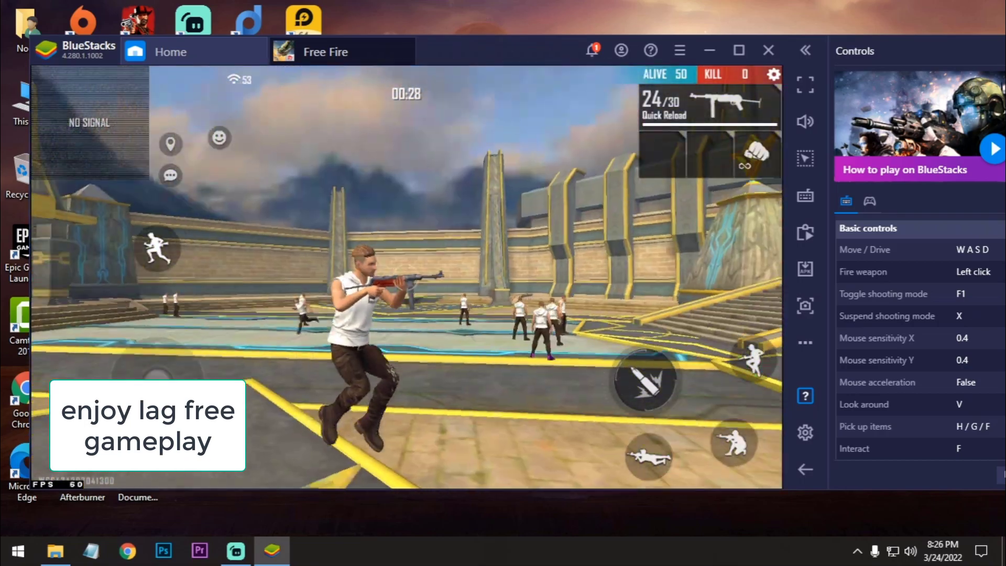
{"action": "key", "text": "space"}
{"action": "left_click", "coordinate": [406, 277]}
{"action": "key", "text": "w"}
{"action": "key", "text": "space"}
{"action": "key", "text": "space"}
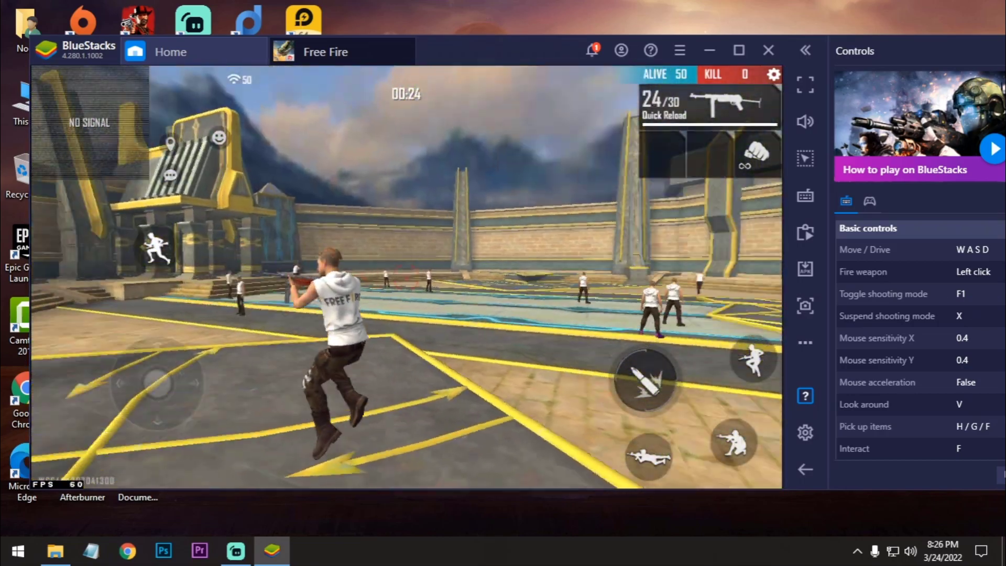
{"action": "key", "text": "w"}
{"action": "key", "text": "s"}
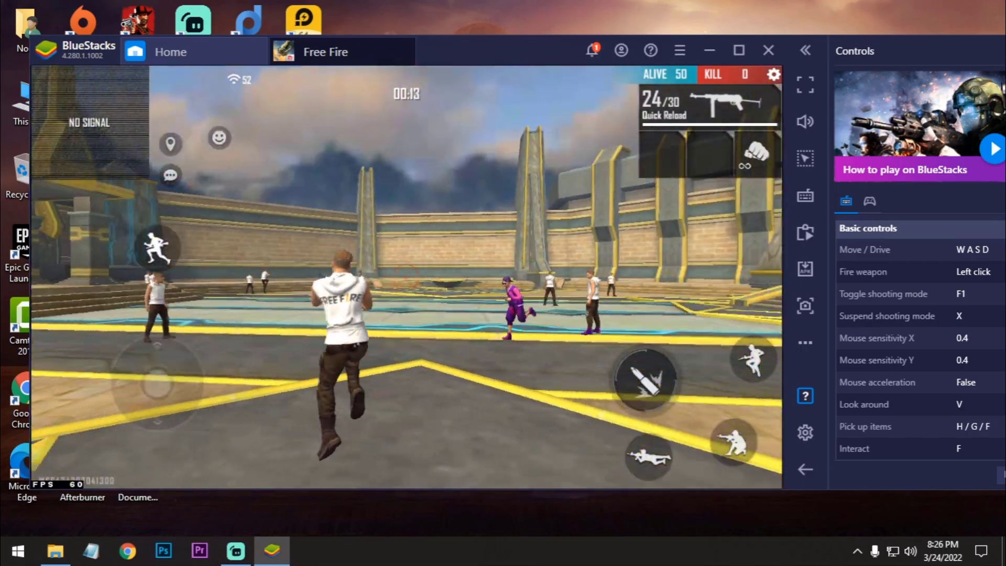
{"action": "left_click", "coordinate": [406, 278]}
{"action": "left_click", "coordinate": [407, 278]}
{"action": "key", "text": "w"}
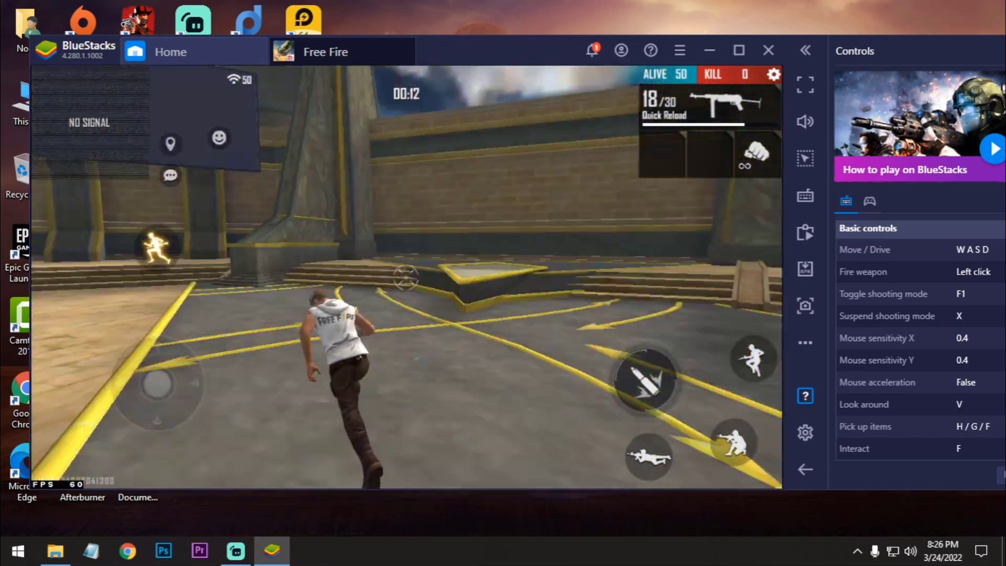
{"action": "key", "text": "w"}
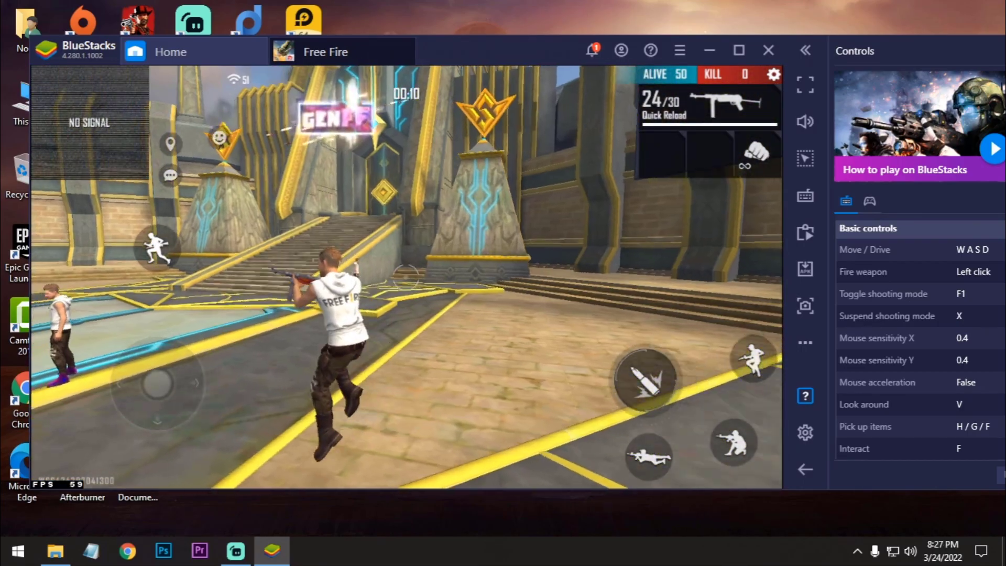
{"action": "key", "text": "3"}
{"action": "key", "text": "space"}
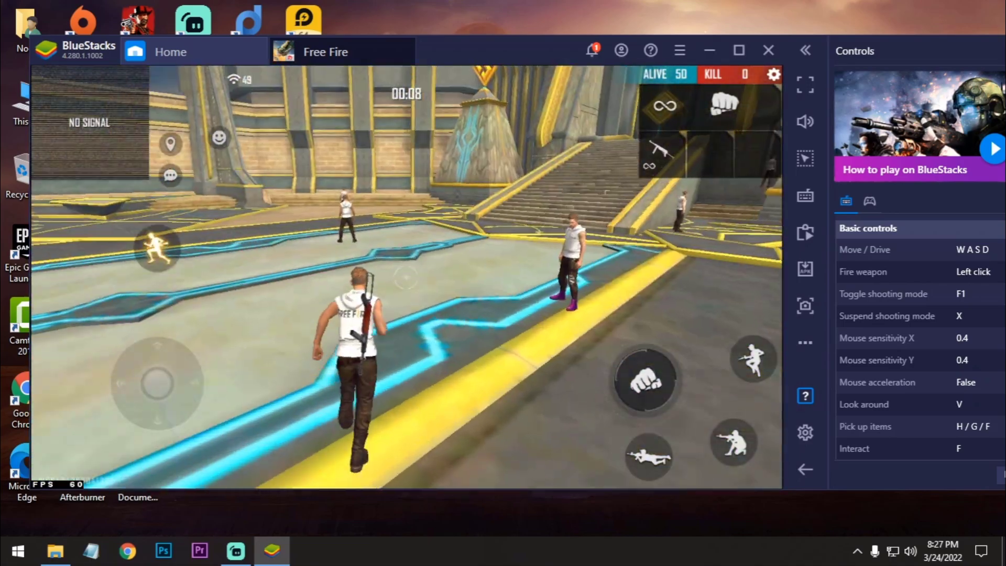
{"action": "key", "text": "d"}
{"action": "key", "text": "space"}
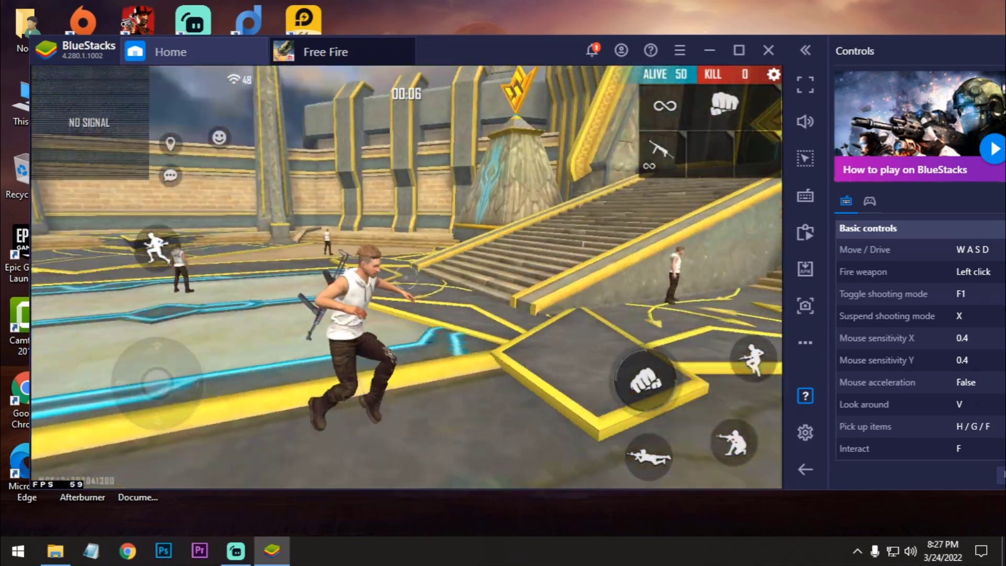
{"action": "key", "text": "1"}
{"action": "key", "text": "w"}
{"action": "left_click", "coordinate": [407, 276]}
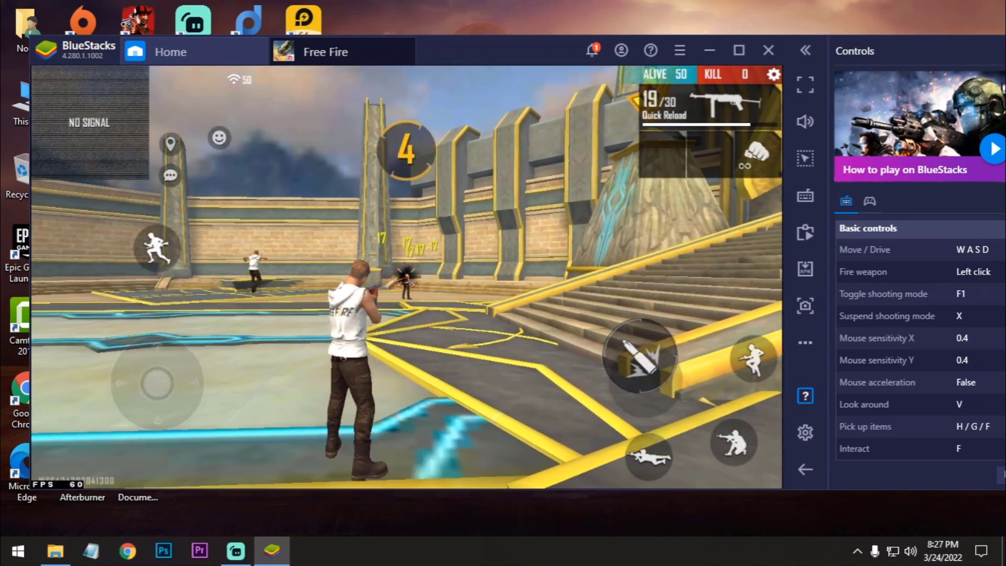
{"action": "key", "text": "space"}
{"action": "key", "text": "3"}
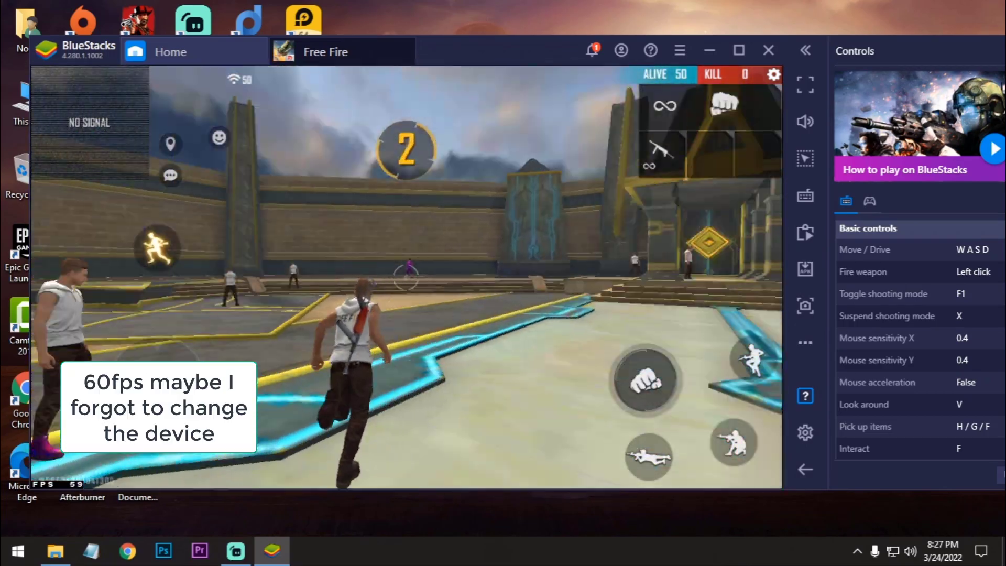
{"action": "key", "text": "space"}
{"action": "left_click", "coordinate": [406, 276]}
{"action": "key", "text": "1"}
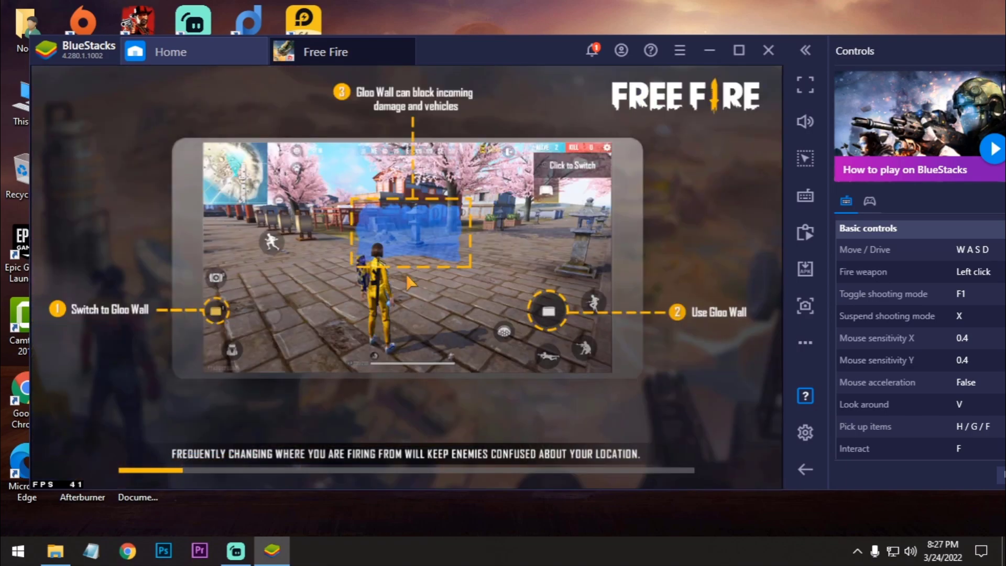
Step: Change the emulator's predefined device profile to Asus ROG 2, save it and close the settings
{"action": "left_click", "coordinate": [680, 50]}
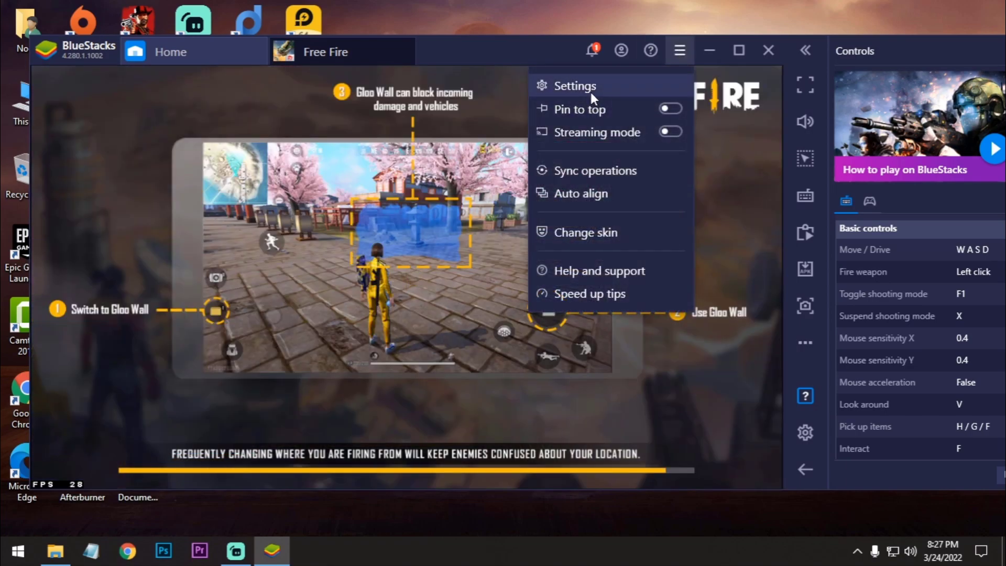
{"action": "left_click", "coordinate": [592, 88]}
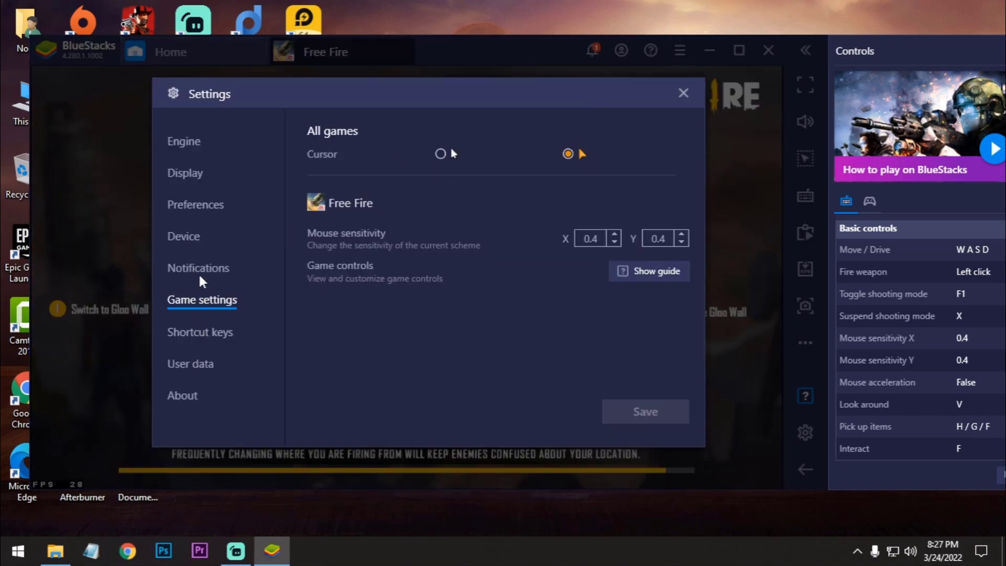
{"action": "left_click", "coordinate": [184, 237]}
{"action": "left_click", "coordinate": [470, 260]}
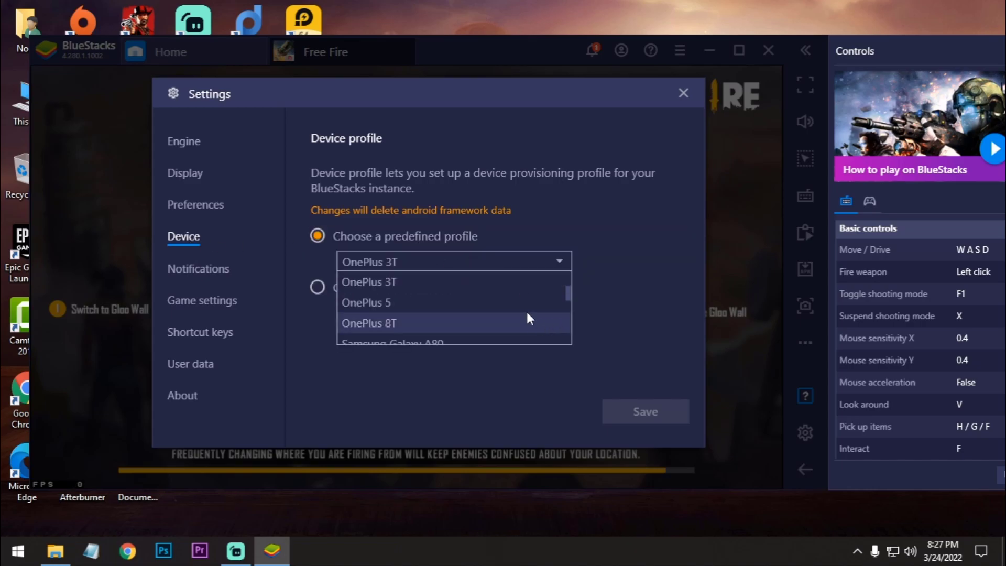
{"action": "left_click_drag", "start_coordinate": [570, 297], "coordinate": [570, 280]}
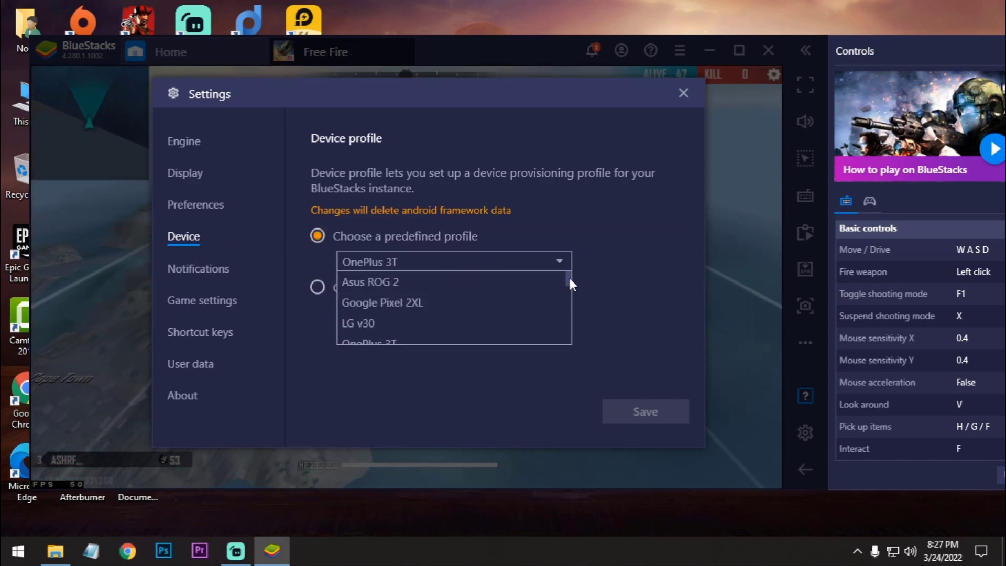
{"action": "left_click", "coordinate": [431, 282]}
{"action": "left_click", "coordinate": [656, 424]}
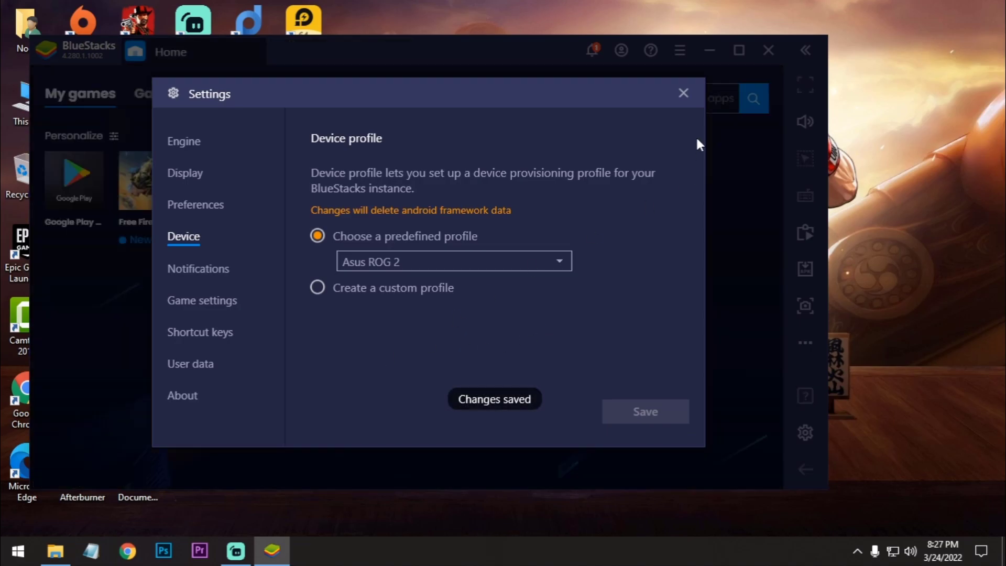
{"action": "left_click", "coordinate": [683, 94]}
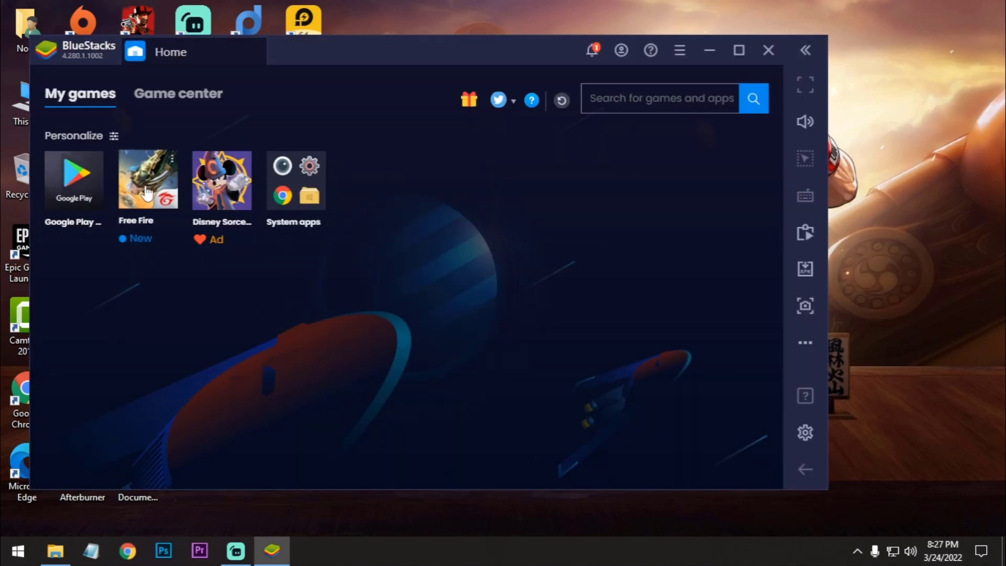
Step: Relaunch Free Fire and test running and jumping in a match with the emulator window maximized
{"action": "left_click", "coordinate": [146, 183]}
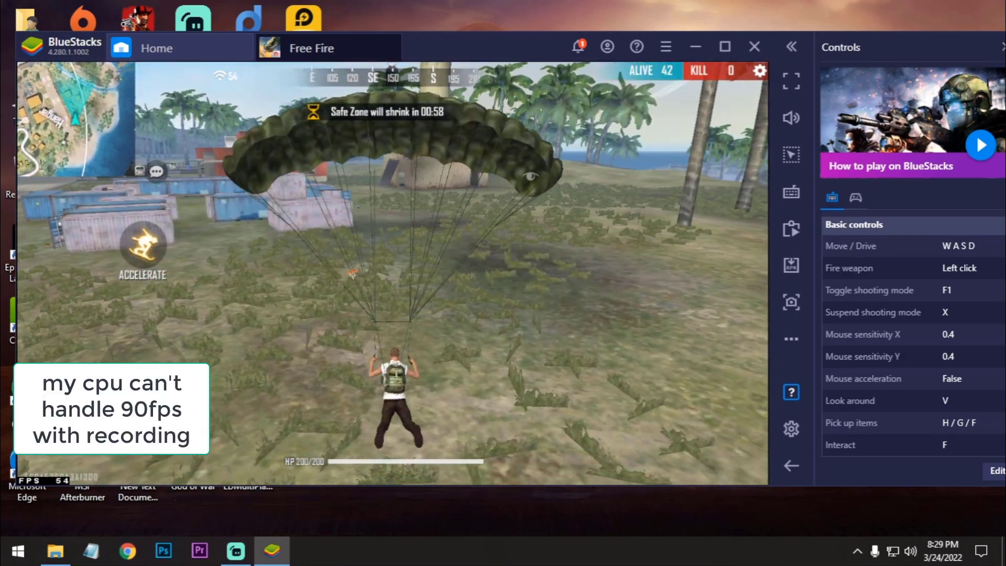
{"action": "key", "text": "w"}
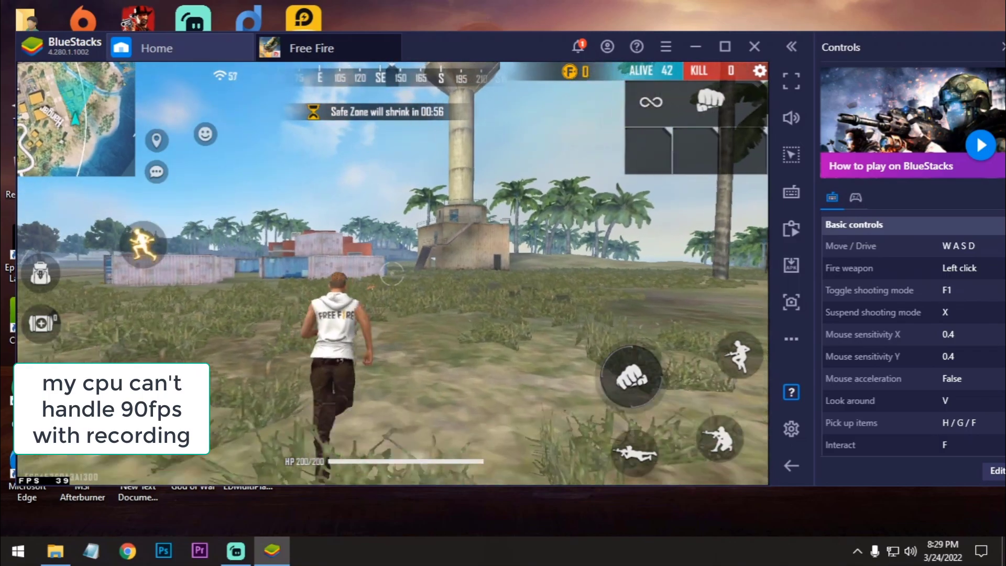
{"action": "left_click", "coordinate": [725, 46]}
{"action": "key", "text": "space"}
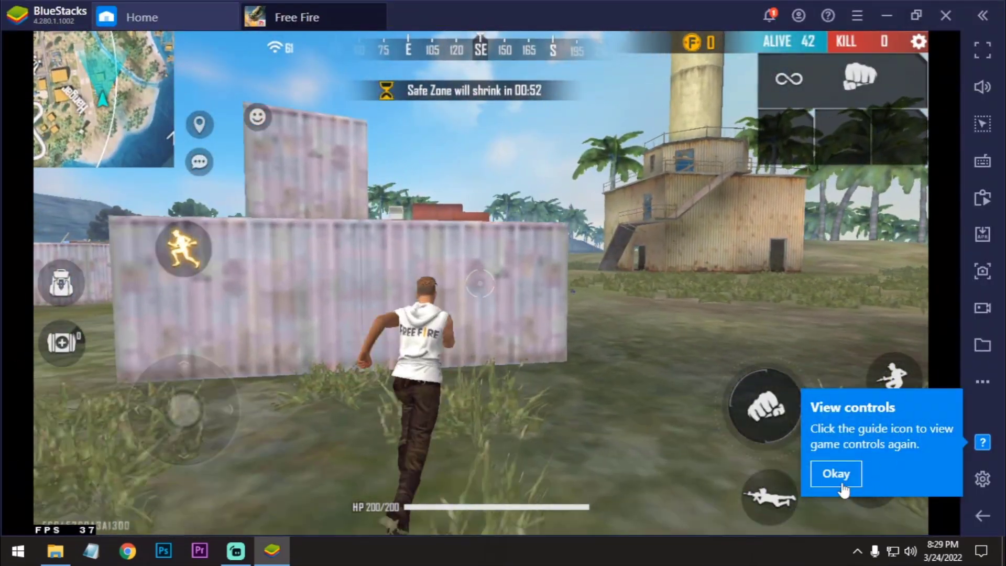
Step: Dismiss the View controls hint and run past the crates to pick up the Mini Uzi
{"action": "left_click", "coordinate": [839, 477]}
{"action": "key", "text": "F1"}
{"action": "key", "text": "w"}
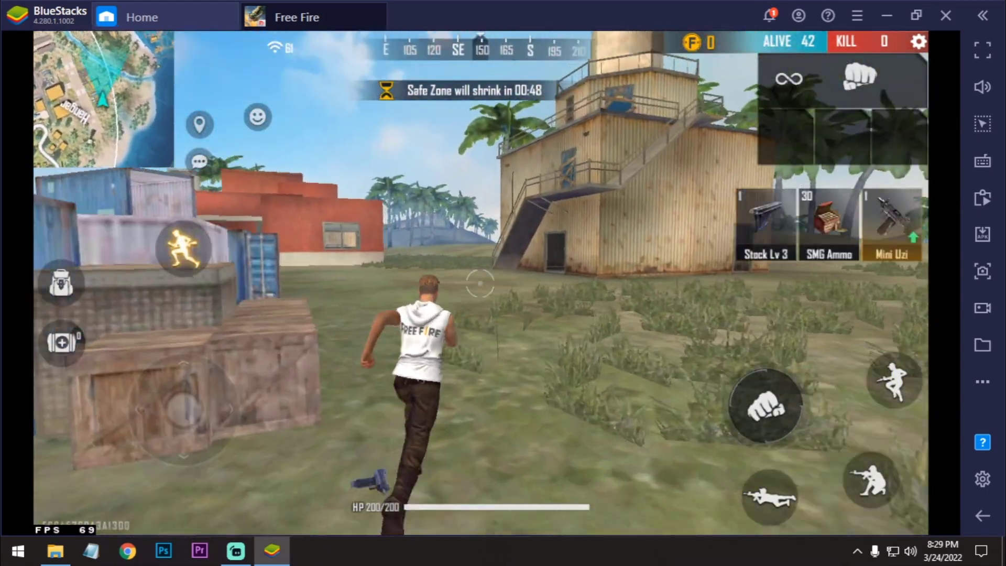
{"action": "key", "text": "f"}
{"action": "key", "text": "c"}
{"action": "key", "text": "c"}
{"action": "key", "text": "w"}
{"action": "key", "text": "3"}
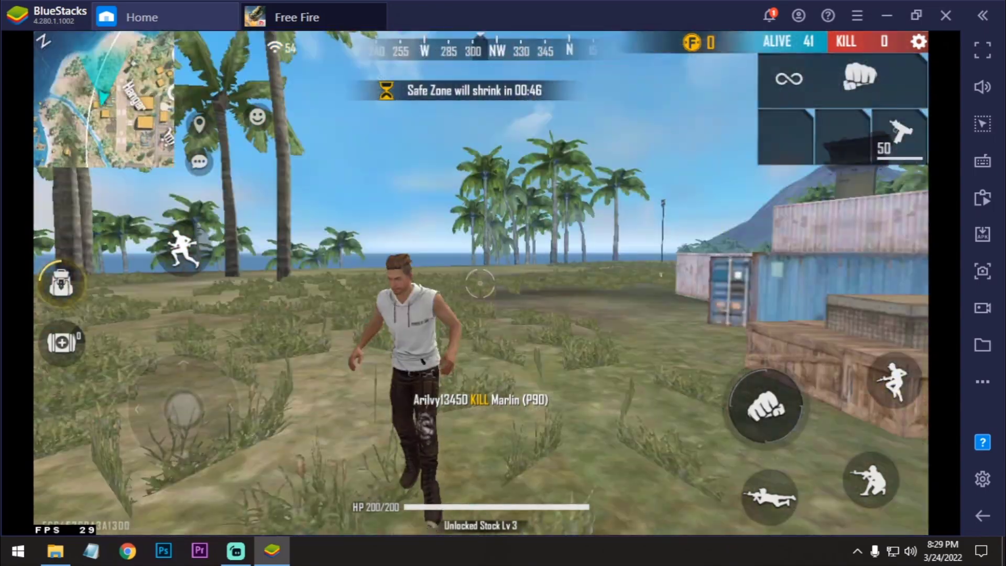
Step: Run into the metal tower building and collect the XM8, vest, backpack, Med Kit and UMP
{"action": "key", "text": "w"}
{"action": "key", "text": "shift"}
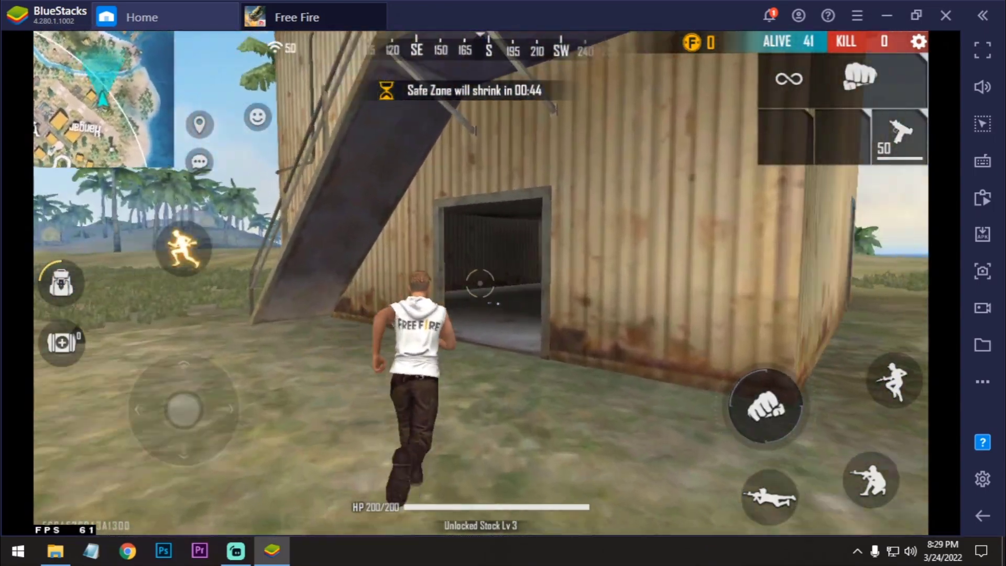
{"action": "key", "text": "c"}
{"action": "key", "text": "w"}
{"action": "key", "text": "c"}
{"action": "key", "text": "c"}
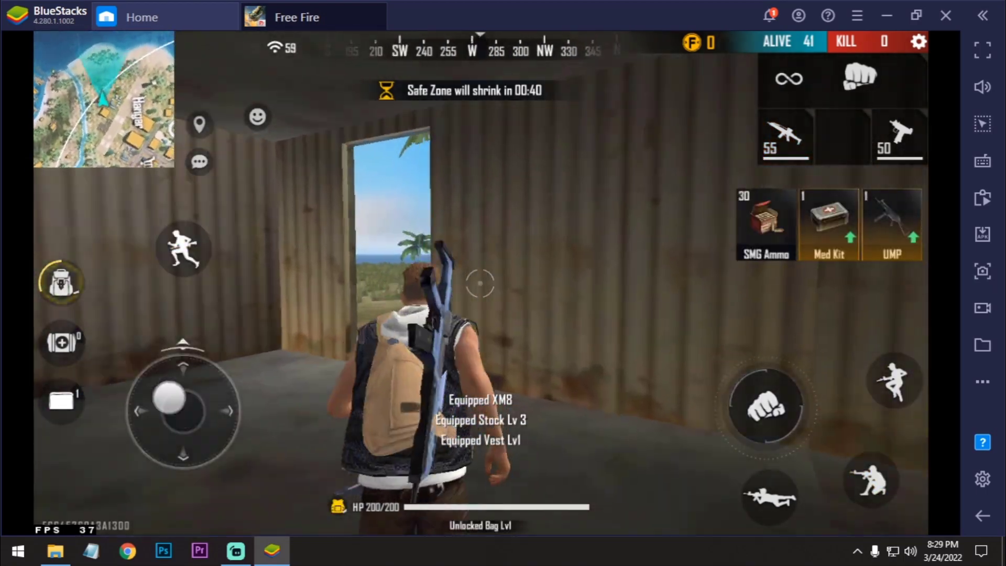
{"action": "key", "text": "c"}
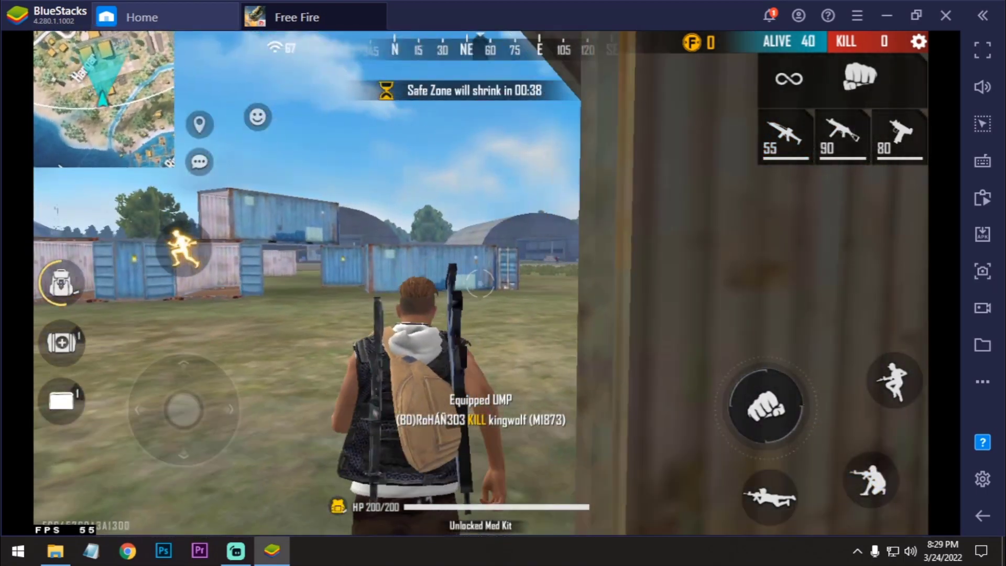
Step: Swap the XM8 and UMP in the inventory so that the UMP occupies the first weapon slot
{"action": "key", "text": "Tab"}
{"action": "left_click_drag", "start_coordinate": [291, 304], "coordinate": [270, 171]}
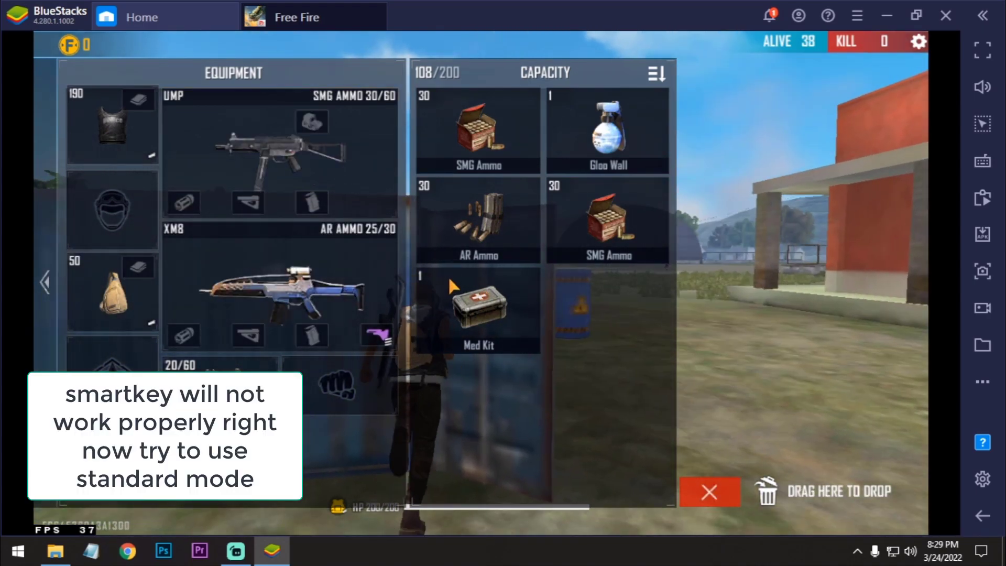
{"action": "key", "text": "Tab"}
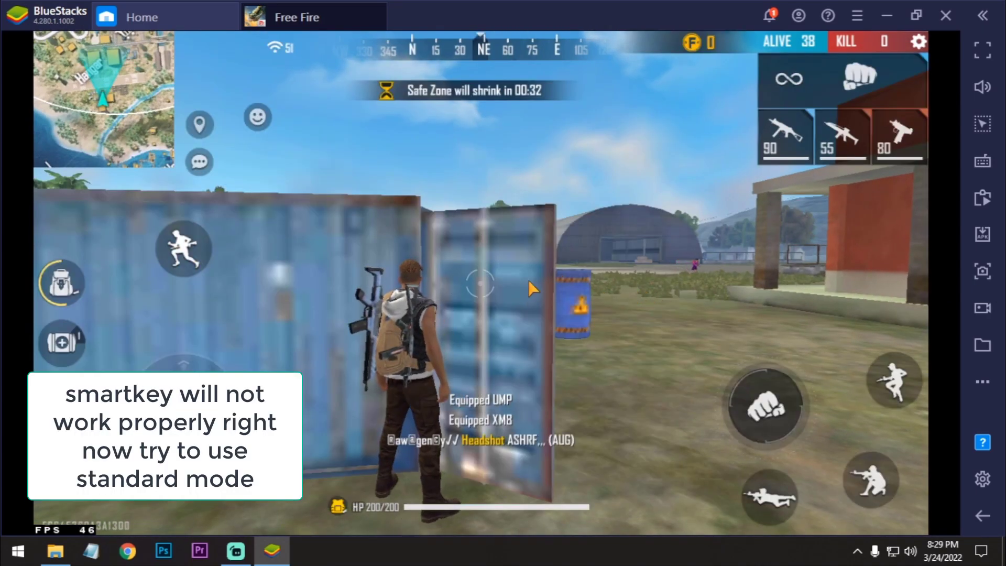
Step: Run toward the hangars, switch to the UMP, shoot at the opponent in the open and reload
{"action": "key", "text": "w"}
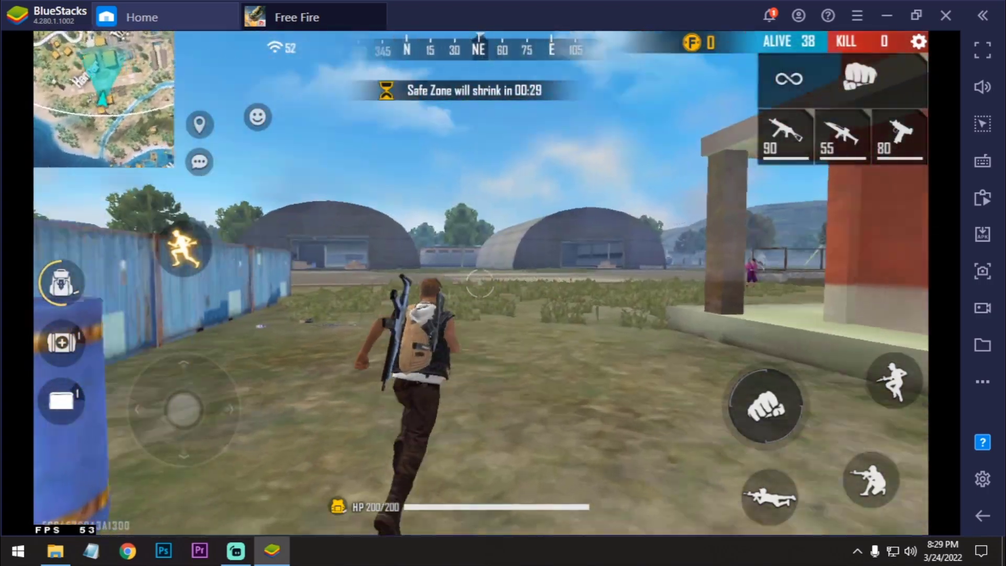
{"action": "key", "text": "1"}
{"action": "left_click", "coordinate": [480, 284]}
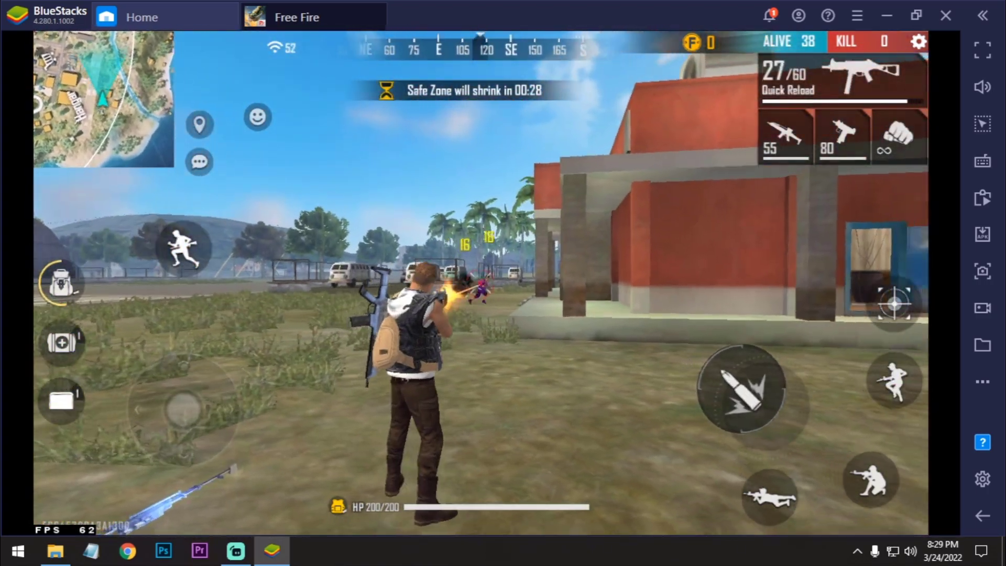
{"action": "left_click", "coordinate": [480, 283]}
{"action": "key", "text": "w"}
{"action": "key", "text": "r"}
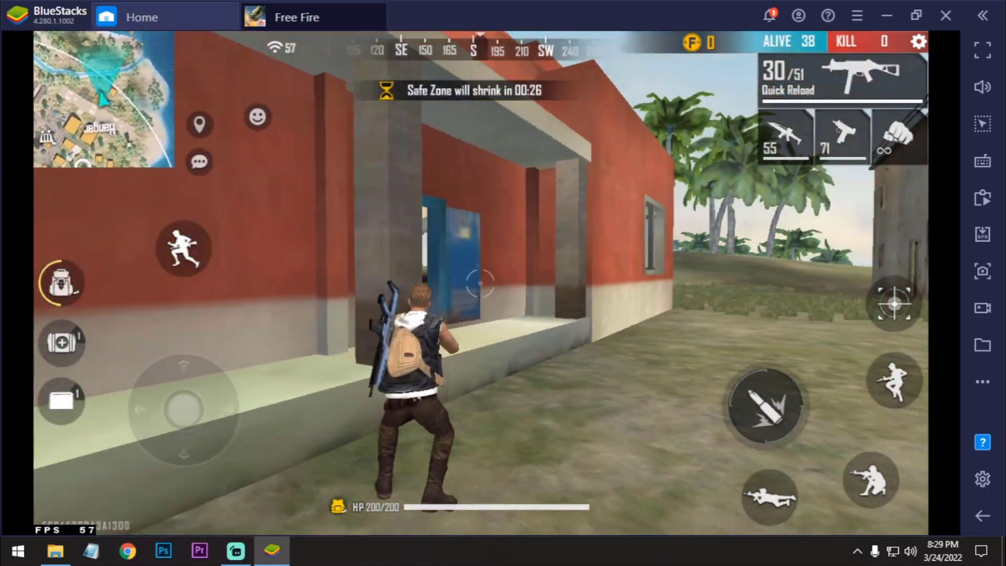
Step: Chase the opponent into the red building and shoot them with the UMP in the corridor
{"action": "key", "text": "space"}
{"action": "key", "text": "w"}
{"action": "left_click", "coordinate": [480, 283]}
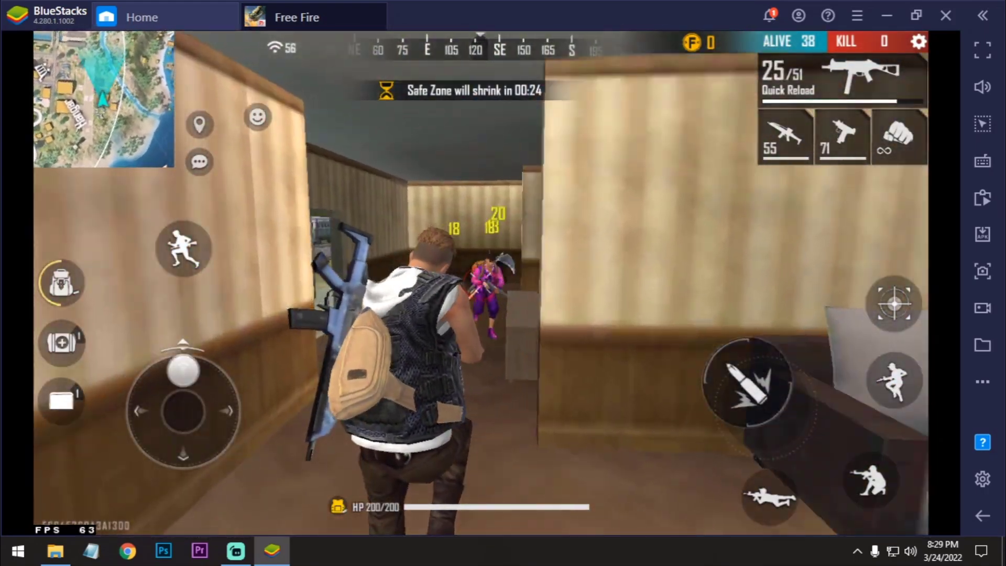
{"action": "left_click", "coordinate": [480, 283]}
Step: Crouch inside the building, reload and loot the defeated opponent's items, including the Lv 2 bag and scythe
{"action": "key", "text": "c"}
{"action": "key", "text": "a"}
{"action": "key", "text": "r"}
{"action": "key", "text": "f"}
{"action": "key", "text": "w"}
{"action": "key", "text": "f"}
{"action": "key", "text": "a"}
{"action": "key", "text": "s"}
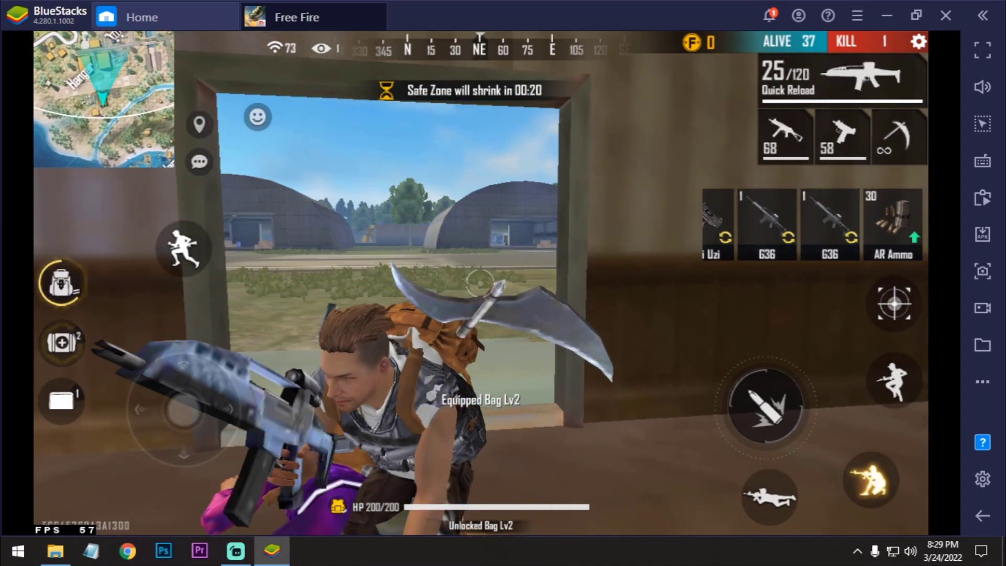
Step: Leave the red building and sprint across the grass toward the parked vans, testing running and jumping
{"action": "key", "text": "d"}
{"action": "key", "text": "w"}
{"action": "key", "text": "space"}
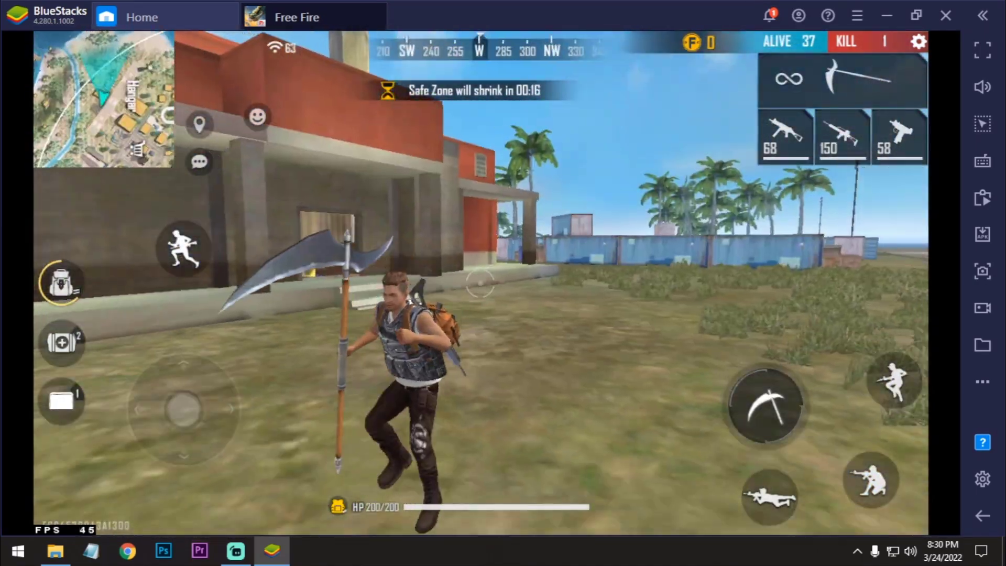
{"action": "key", "text": "w"}
{"action": "key", "text": "w"}
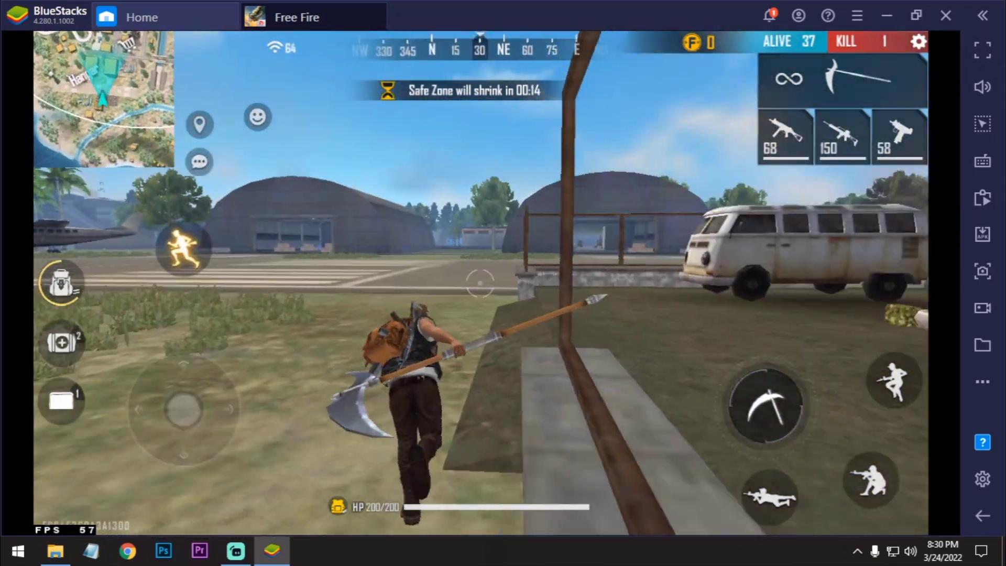
Step: Pick up the Med Kit beside the vans, switch to the UMP and test jumping around a parked van
{"action": "key", "text": "f"}
{"action": "key", "text": "s"}
{"action": "key", "text": "a"}
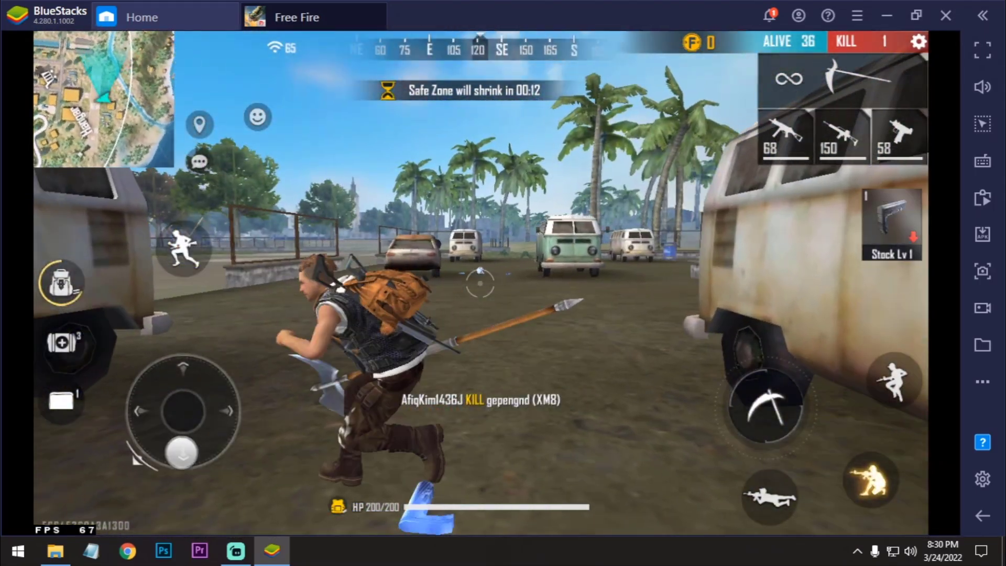
{"action": "key", "text": "w"}
{"action": "key", "text": "1"}
{"action": "key", "text": "space"}
{"action": "key", "text": "w"}
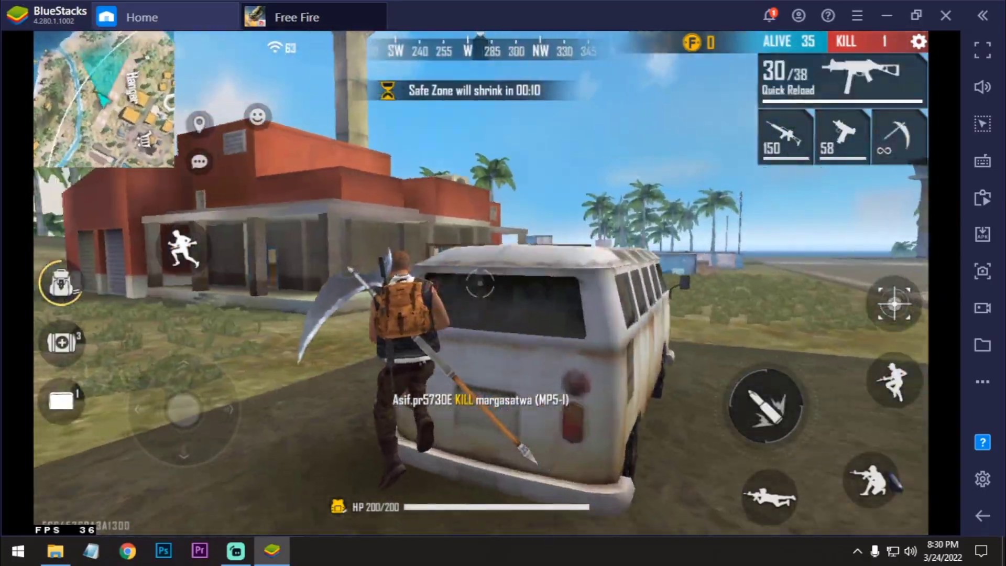